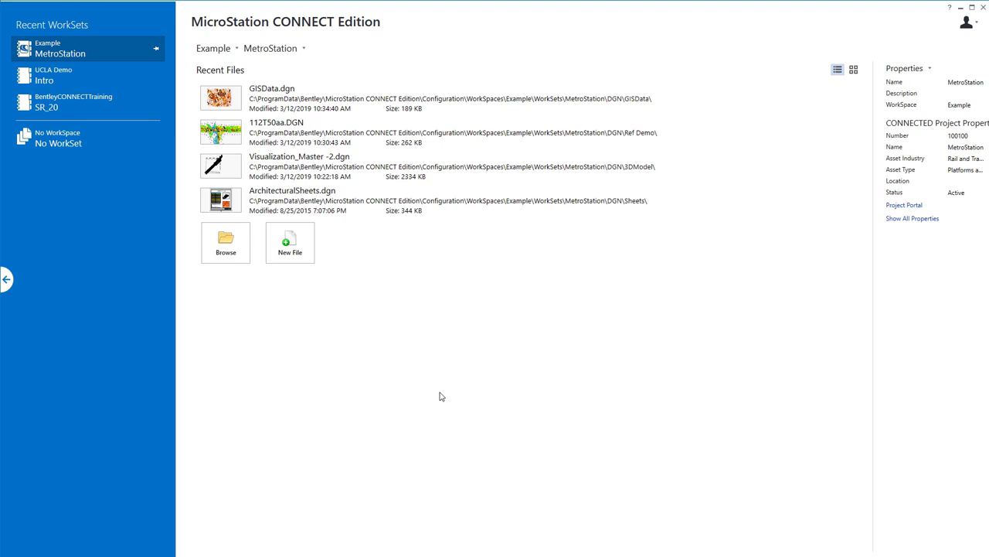
- Open GISData.dgn and bring up the empty Raster Manager beside the city map
{"action": "double_click", "coordinate": [220, 93]}
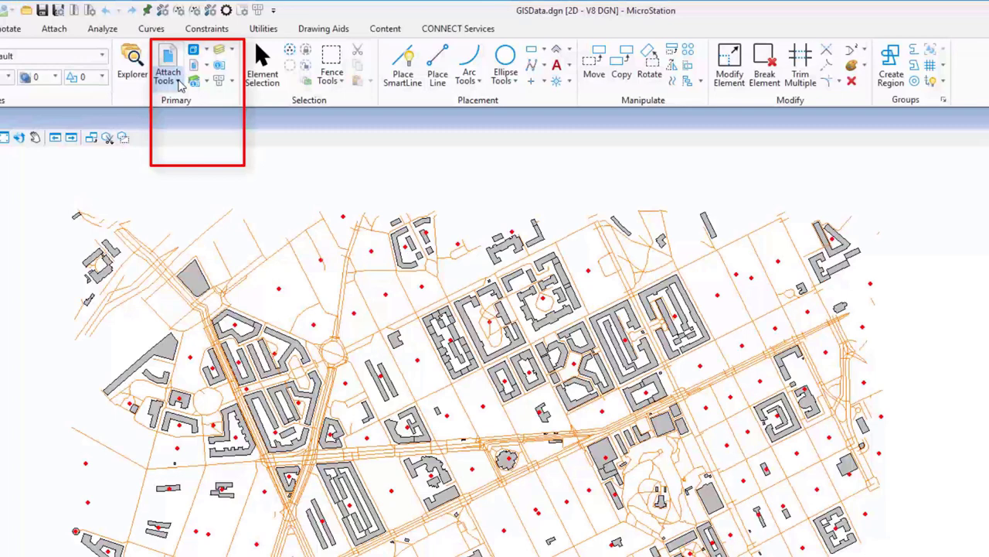
{"action": "left_click", "coordinate": [178, 85]}
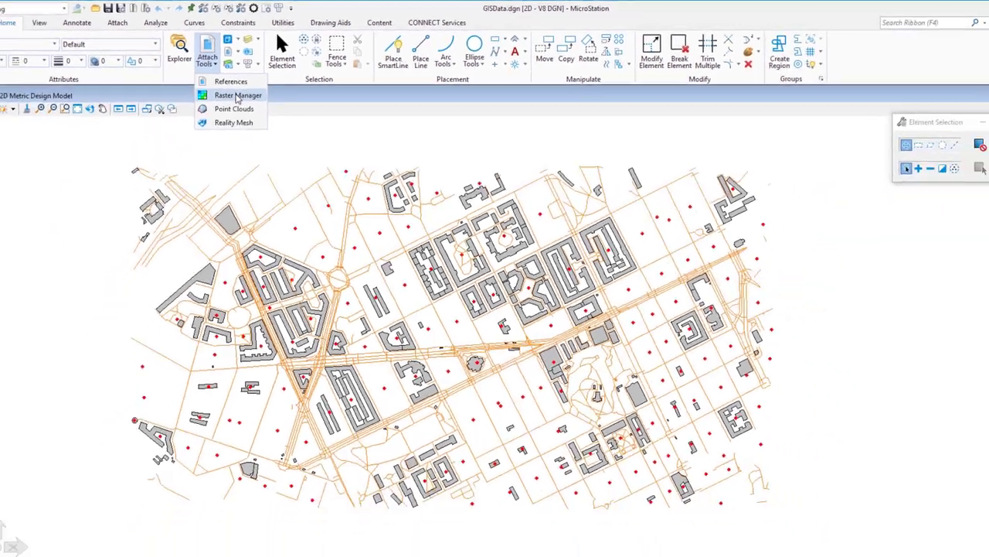
{"action": "left_click", "coordinate": [207, 120]}
{"action": "left_click_drag", "start_coordinate": [516, 172], "coordinate": [639, 261]}
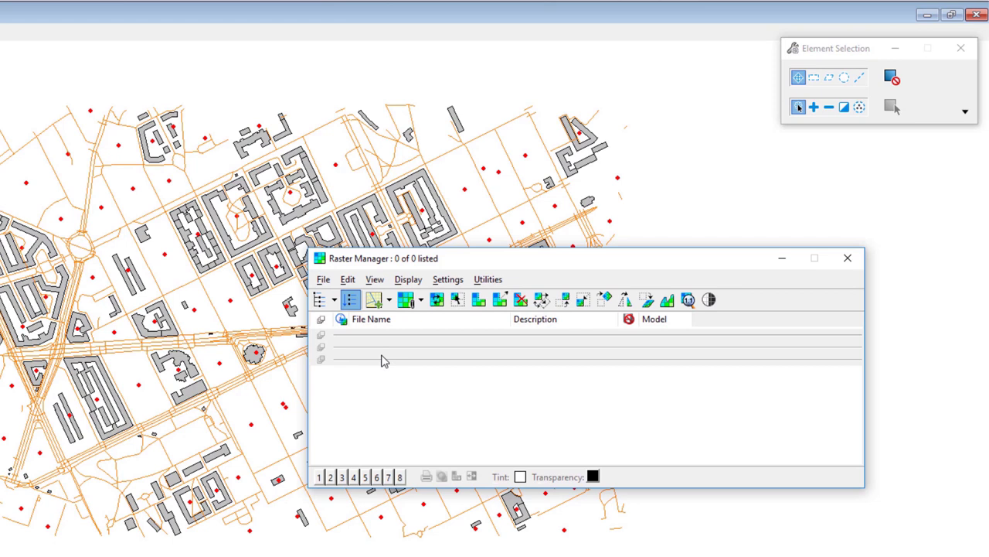
- Start a raster attachment from Raster Manager's Attach list to open Attach Raster Reference
{"action": "left_click", "coordinate": [324, 280]}
{"action": "mouse_move", "coordinate": [334, 313]}
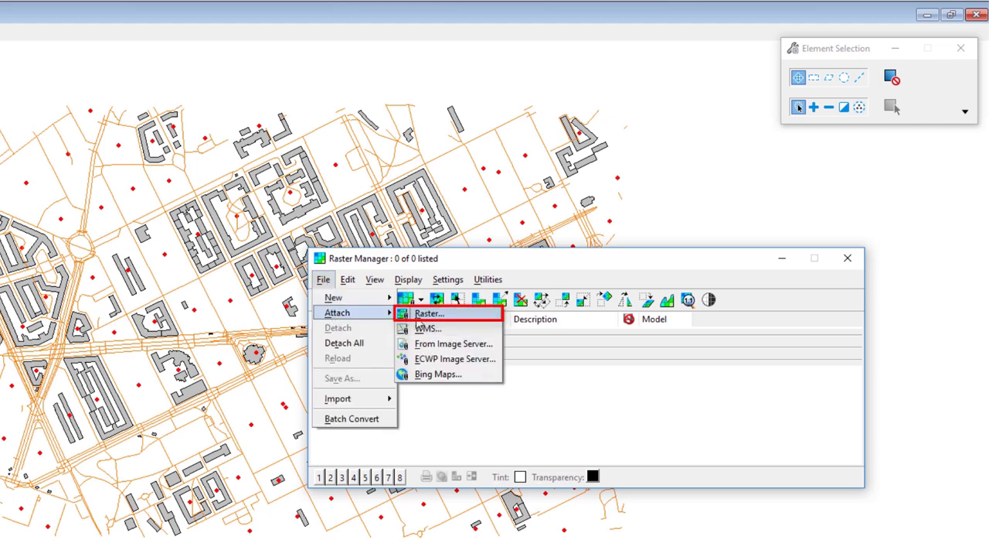
{"action": "left_click", "coordinate": [462, 267]}
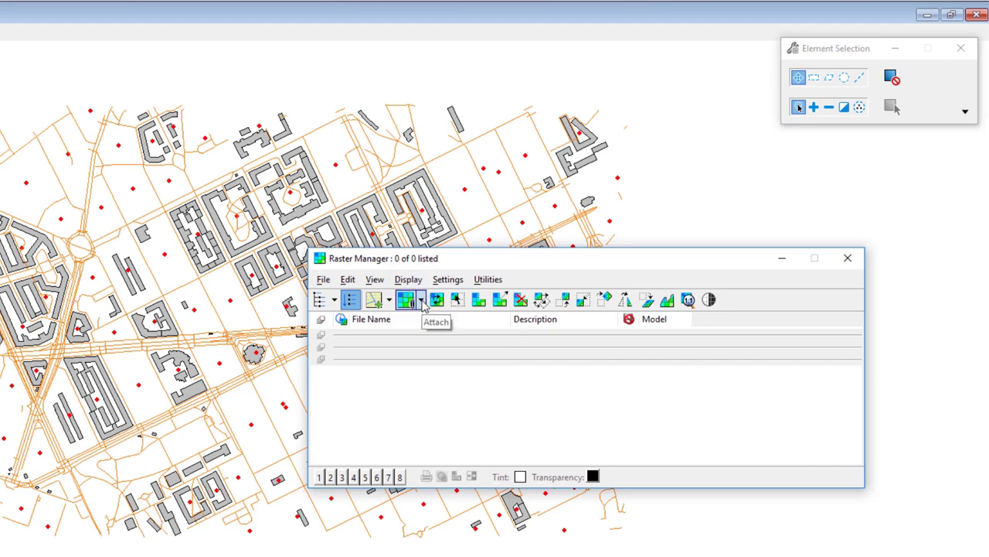
{"action": "left_click", "coordinate": [421, 301]}
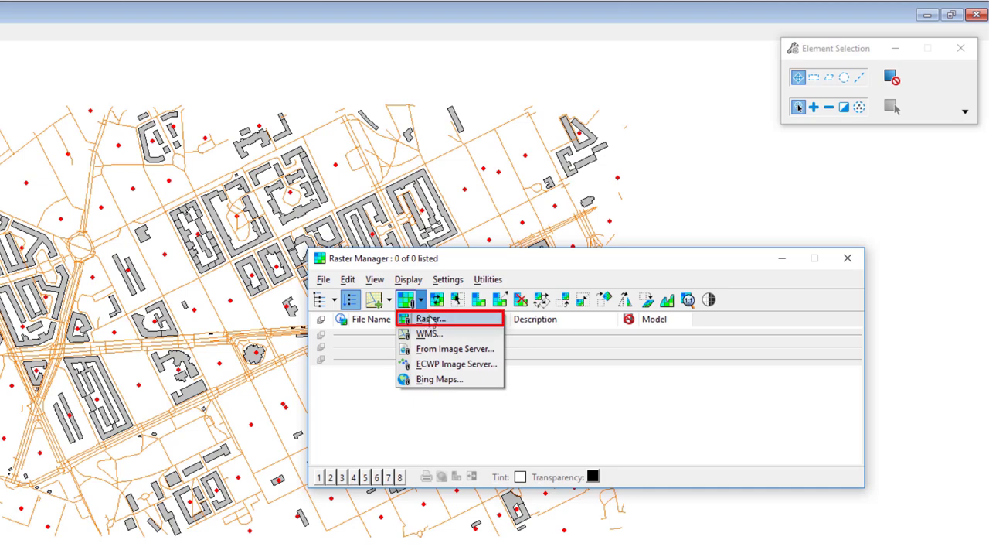
{"action": "left_click", "coordinate": [430, 320]}
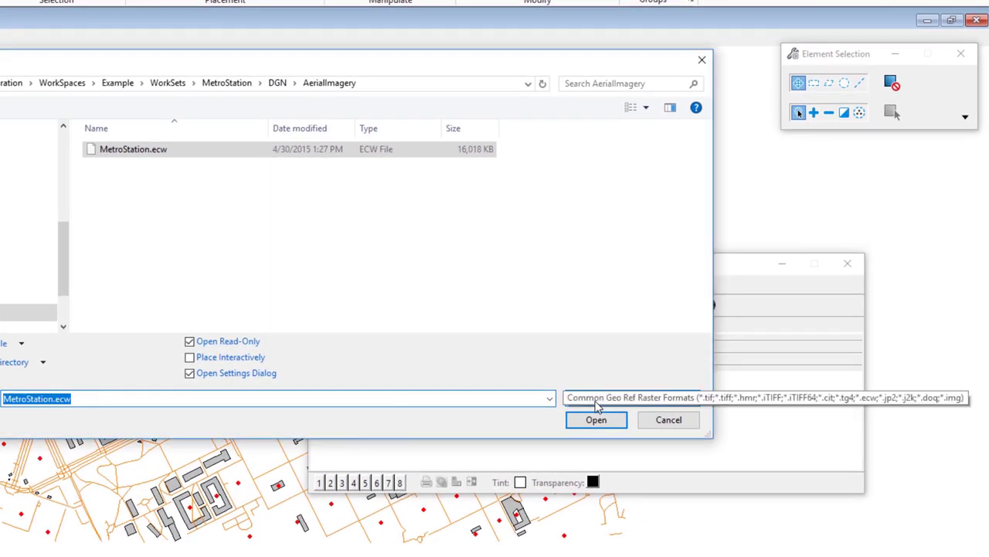
- Keep Common Geo Ref Raster Formats and open MetroStation.ecw for attachment
{"action": "left_click", "coordinate": [622, 397]}
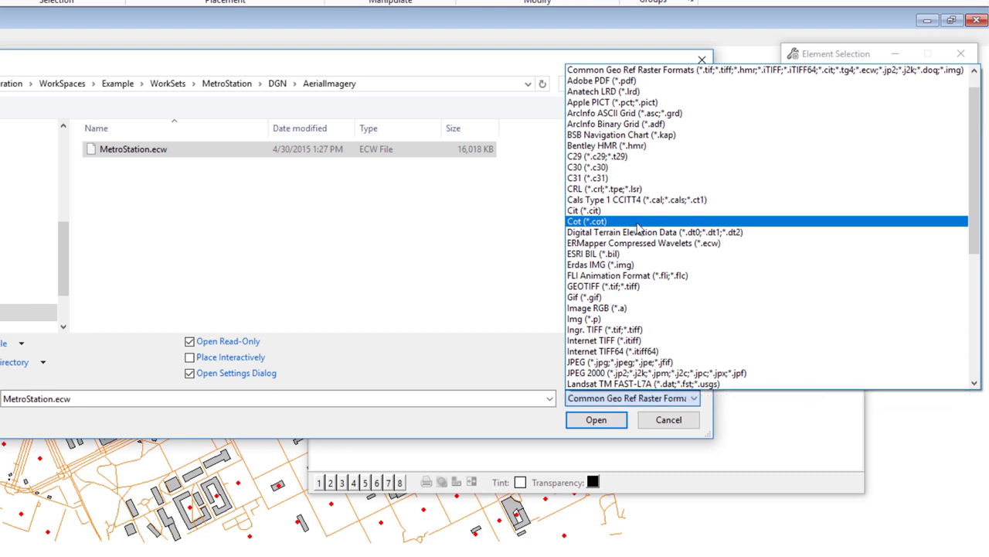
{"action": "scroll", "coordinate": [638, 229], "scroll_direction": "down", "scroll_amount": 4}
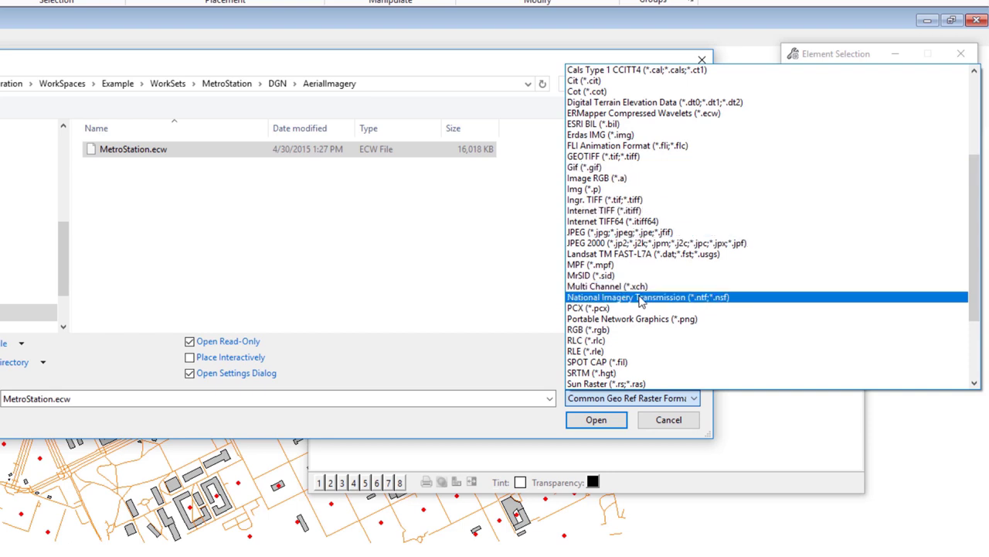
{"action": "left_click", "coordinate": [503, 368]}
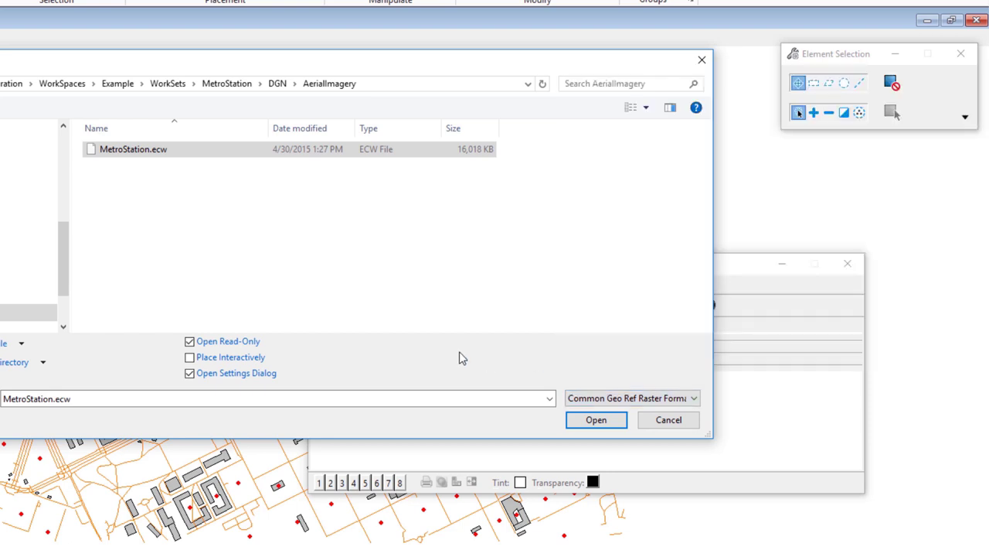
{"action": "left_click", "coordinate": [112, 153]}
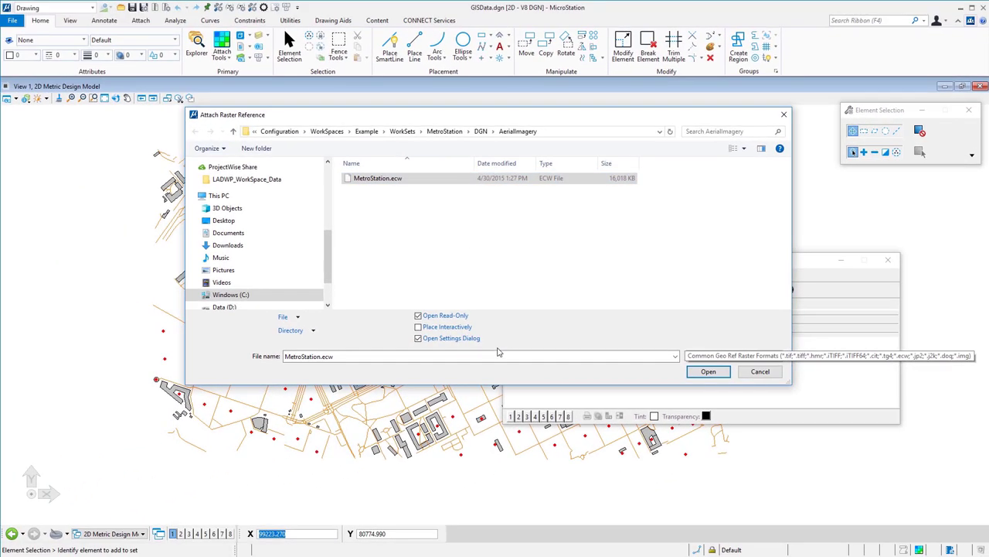
{"action": "left_click", "coordinate": [705, 374]}
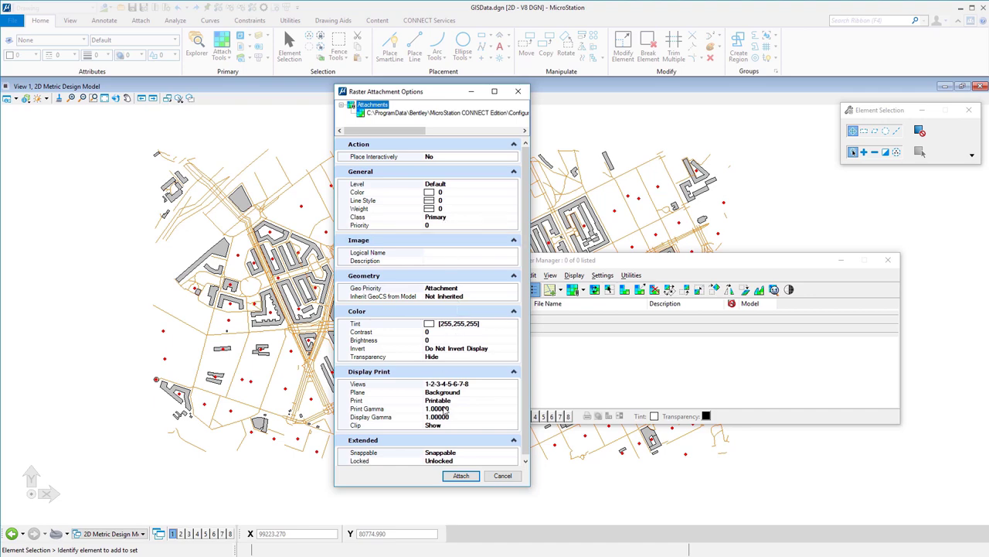
- Attach MetroStation.ecw with the default options (Place Interactively No, Default level)
{"action": "left_click", "coordinate": [462, 477]}
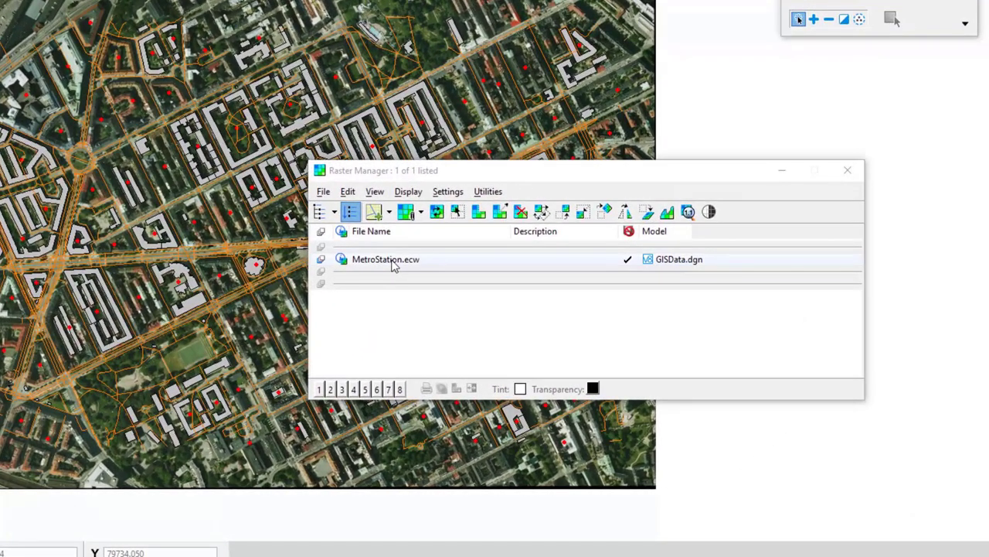
{"action": "left_click", "coordinate": [392, 265]}
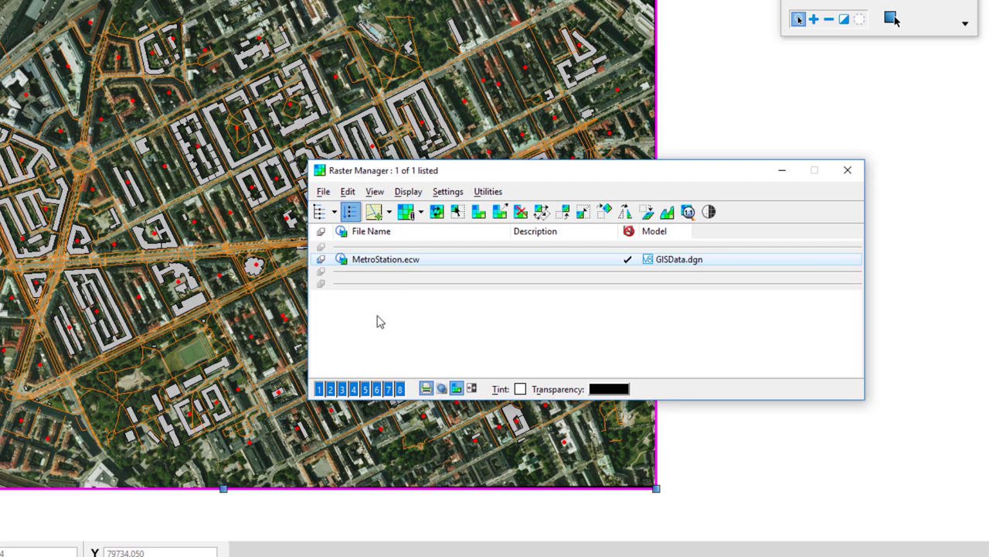
{"action": "left_click", "coordinate": [320, 389]}
{"action": "left_click", "coordinate": [320, 389]}
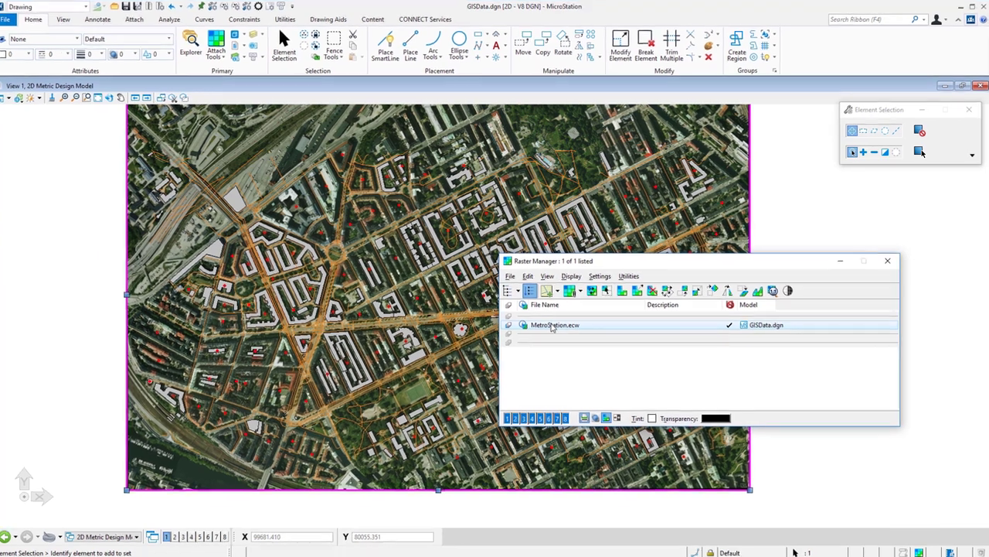
- Detach MetroStation.ecw in Raster Manager, leaving 0 rasters listed
{"action": "right_click", "coordinate": [554, 325]}
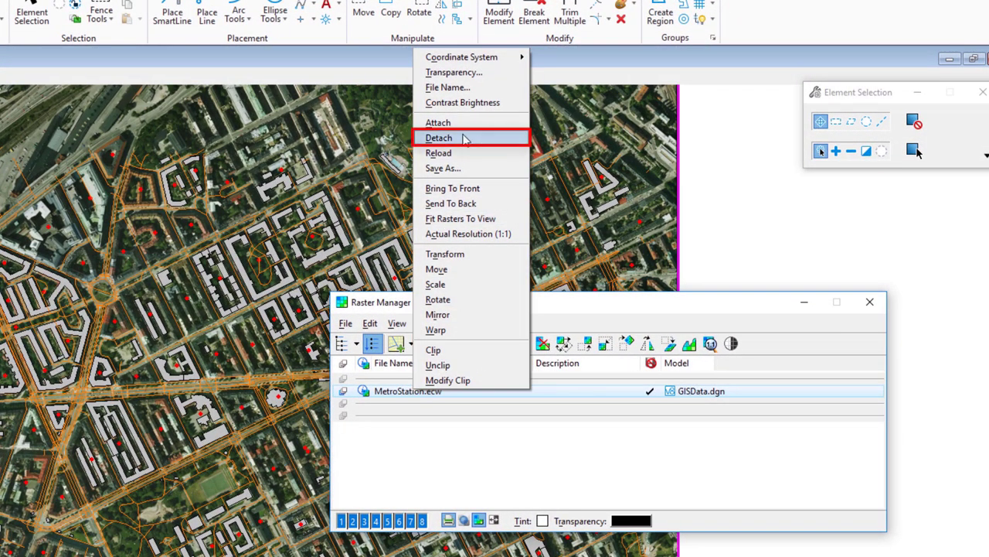
{"action": "left_click", "coordinate": [466, 137]}
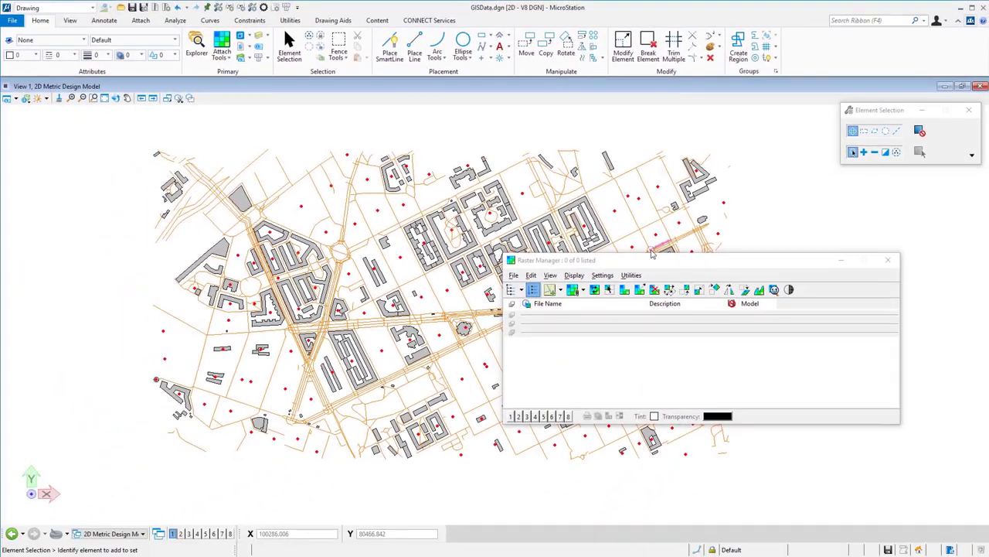
{"action": "left_click_drag", "start_coordinate": [641, 261], "coordinate": [630, 241]}
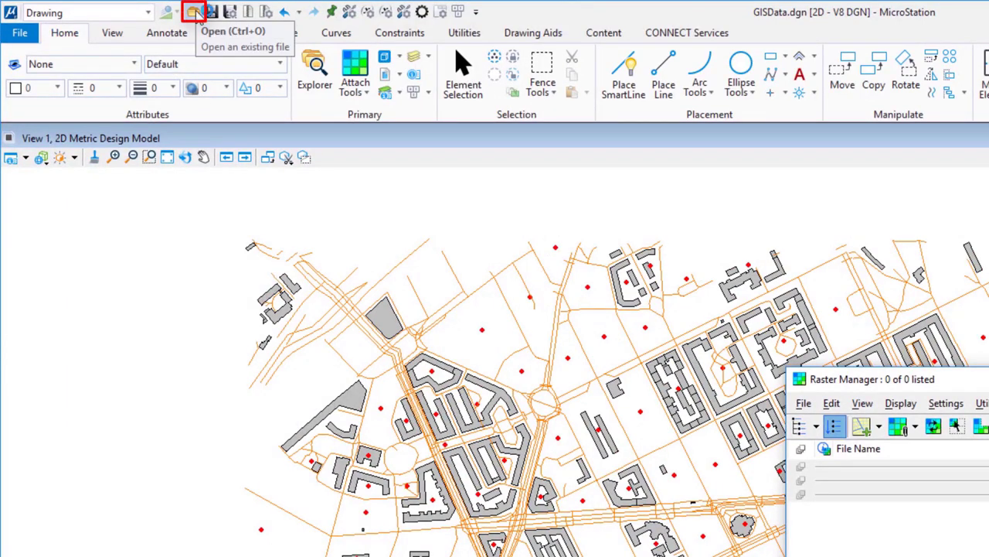
- Open 112T50aa.DGN from the DGN > Ref Demo folder
{"action": "left_click", "coordinate": [196, 10]}
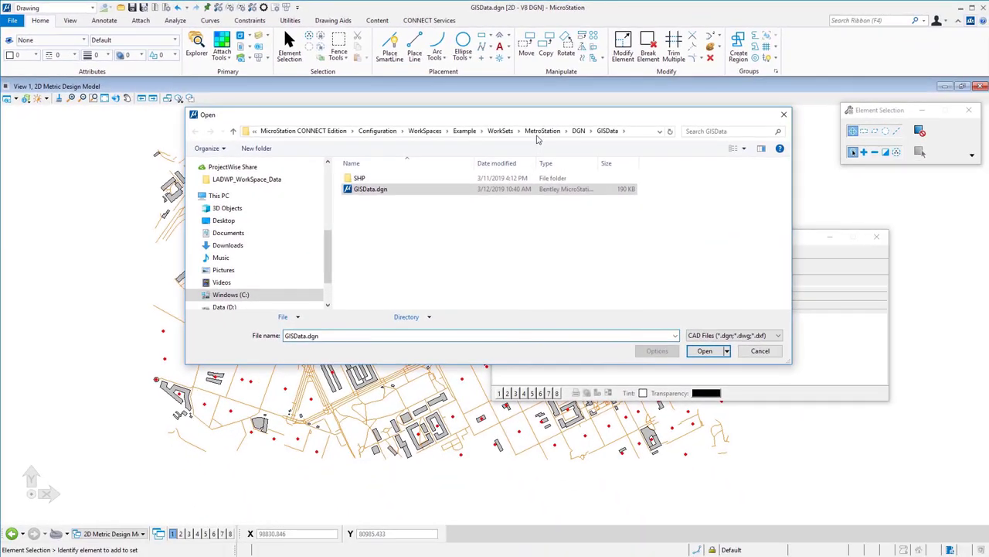
{"action": "left_click", "coordinate": [579, 131]}
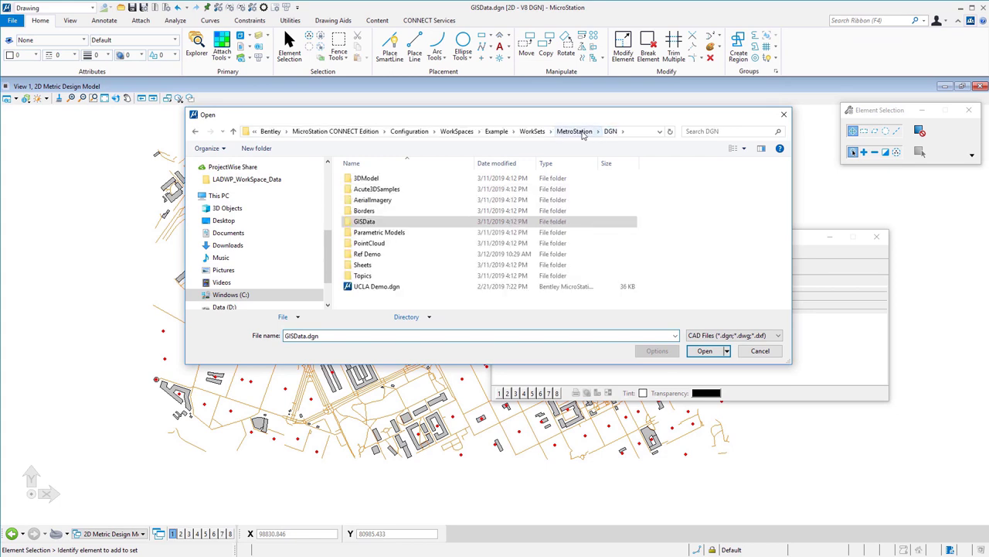
{"action": "double_click", "coordinate": [376, 256]}
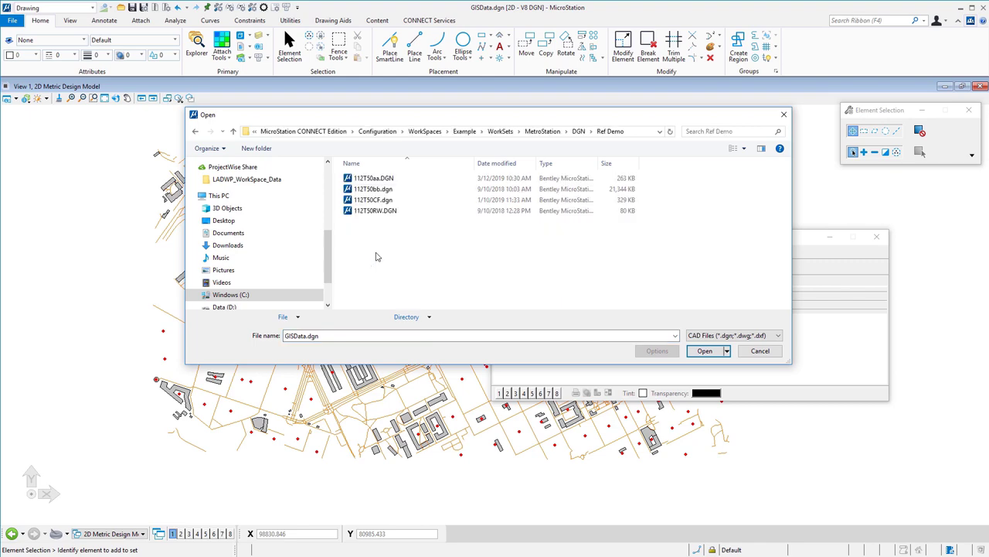
{"action": "double_click", "coordinate": [371, 179]}
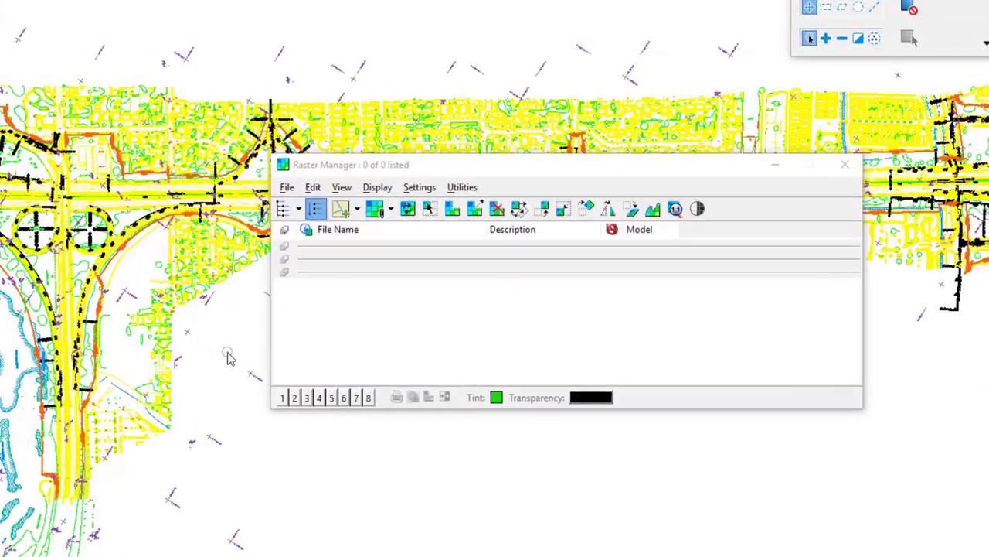
- Start a Bing Maps attachment from Raster Manager's Attach list
{"action": "left_click_drag", "start_coordinate": [328, 171], "coordinate": [302, 200]}
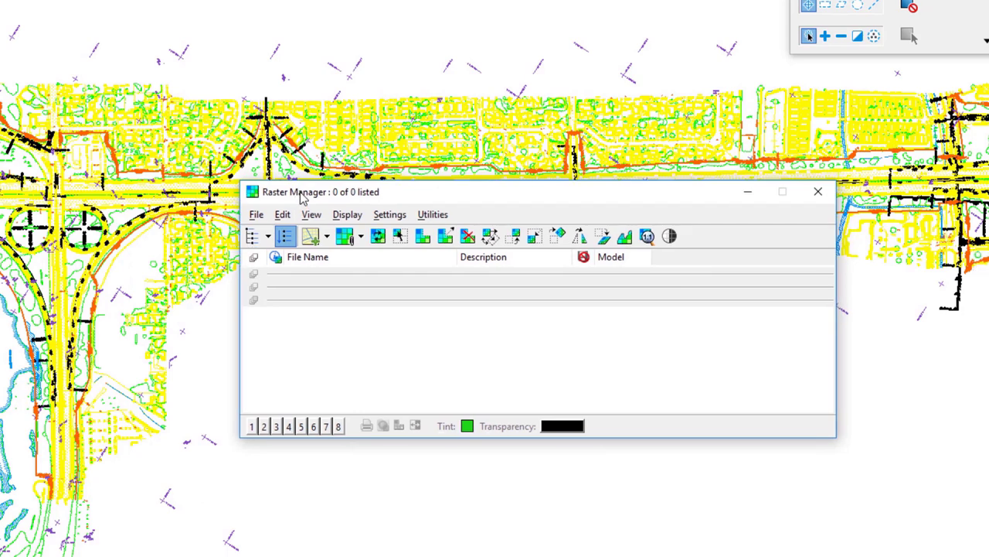
{"action": "left_click", "coordinate": [360, 240]}
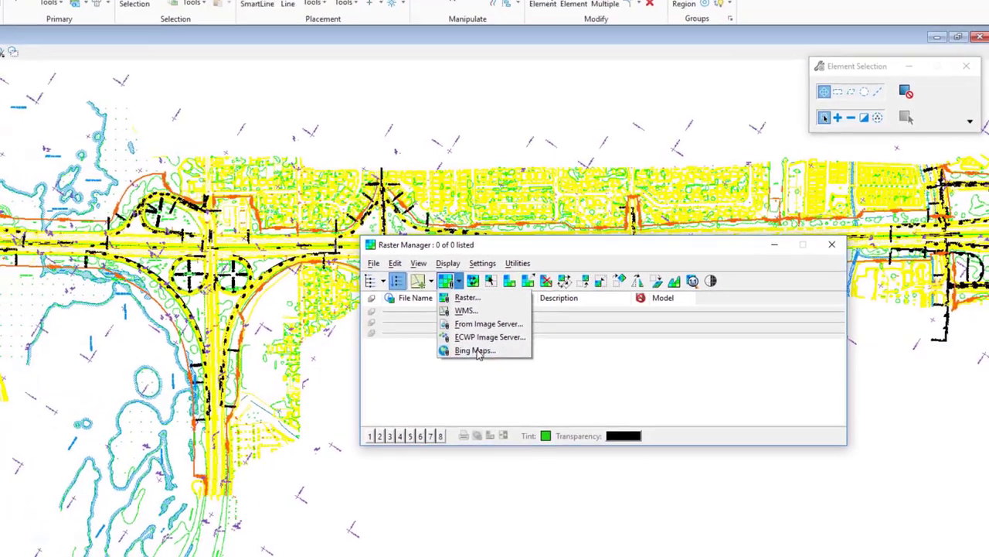
{"action": "left_click", "coordinate": [382, 321]}
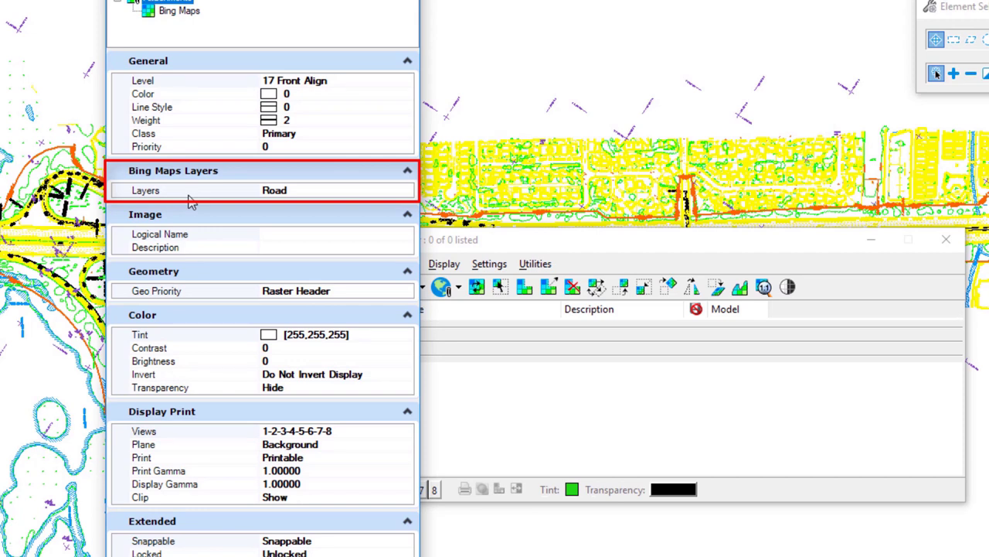
- Keep the Bing Maps layer as Road and attach it beneath 112T50aa.DGN
{"action": "left_click", "coordinate": [387, 192]}
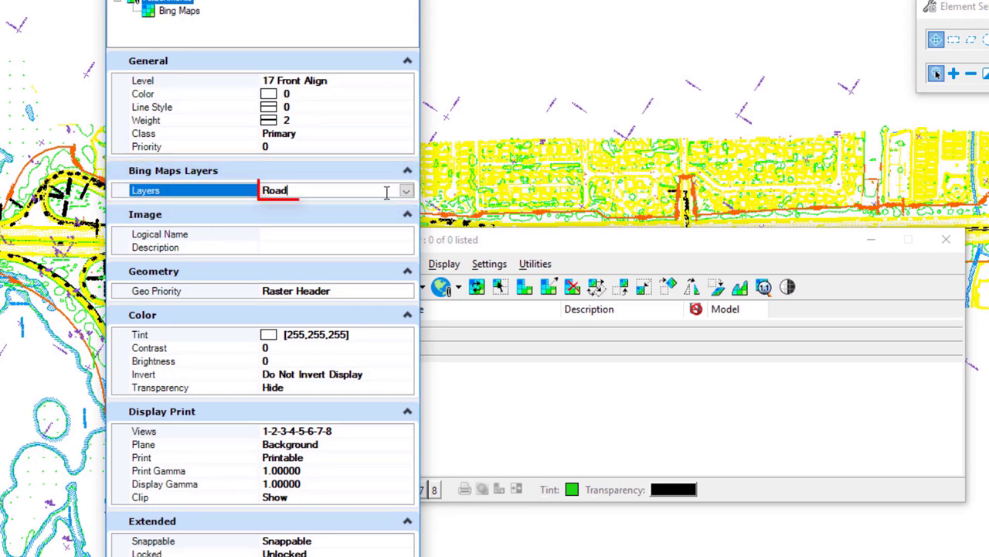
{"action": "left_click", "coordinate": [406, 191]}
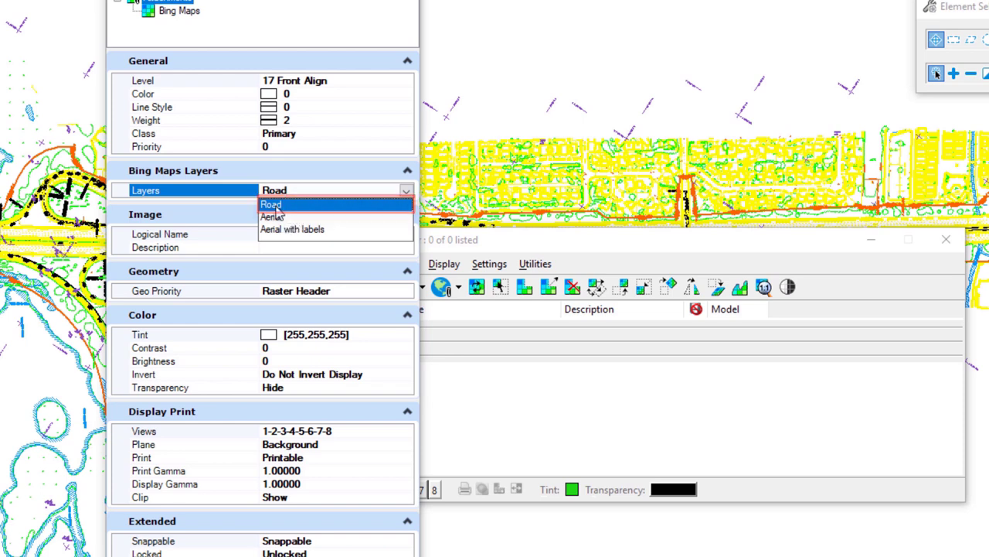
{"action": "left_click", "coordinate": [279, 205]}
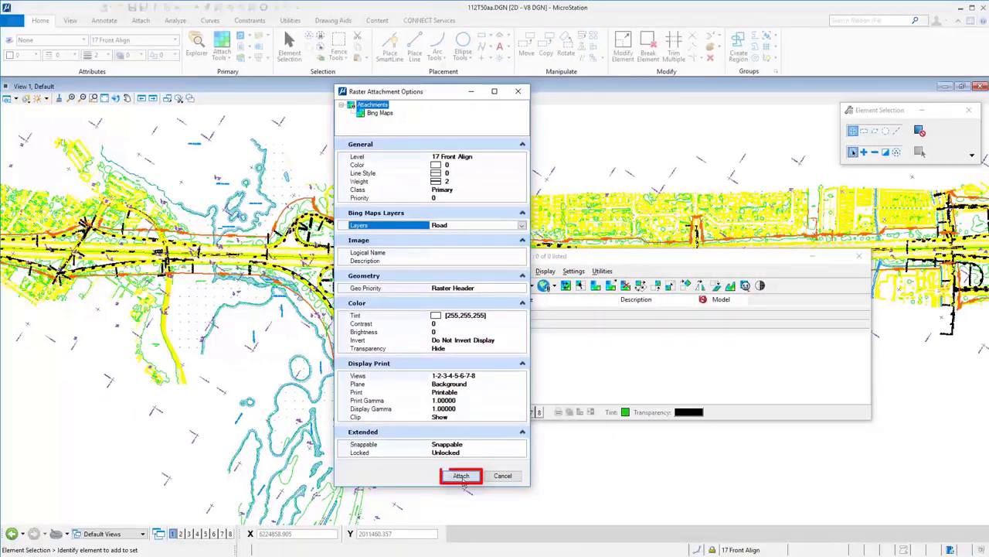
{"action": "left_click", "coordinate": [462, 476]}
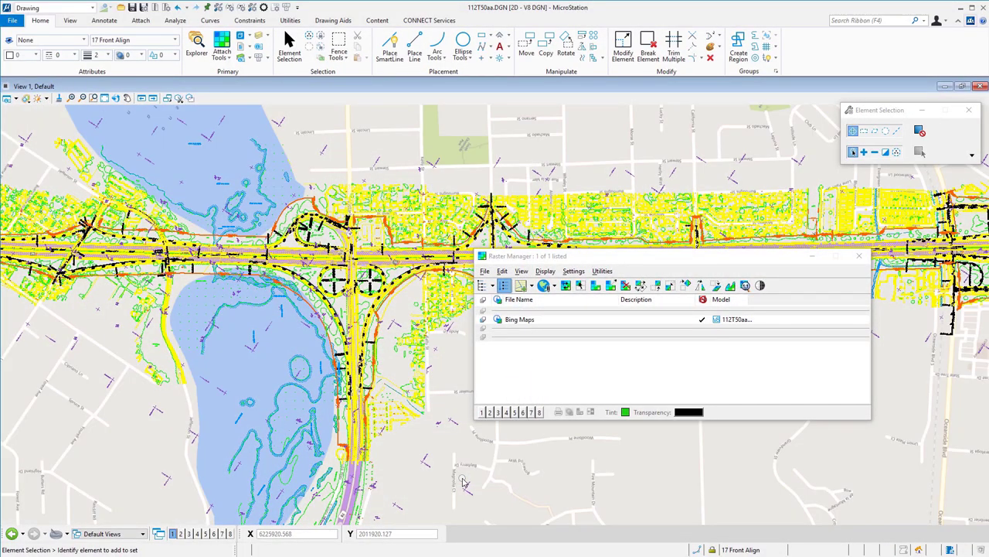
- Zoom in on the ramp near Kim Pl and Soto St and select the Bing Maps entry
{"action": "left_click_drag", "start_coordinate": [550, 261], "coordinate": [672, 341]}
{"action": "scroll", "coordinate": [397, 293], "scroll_direction": "up", "scroll_amount": 3}
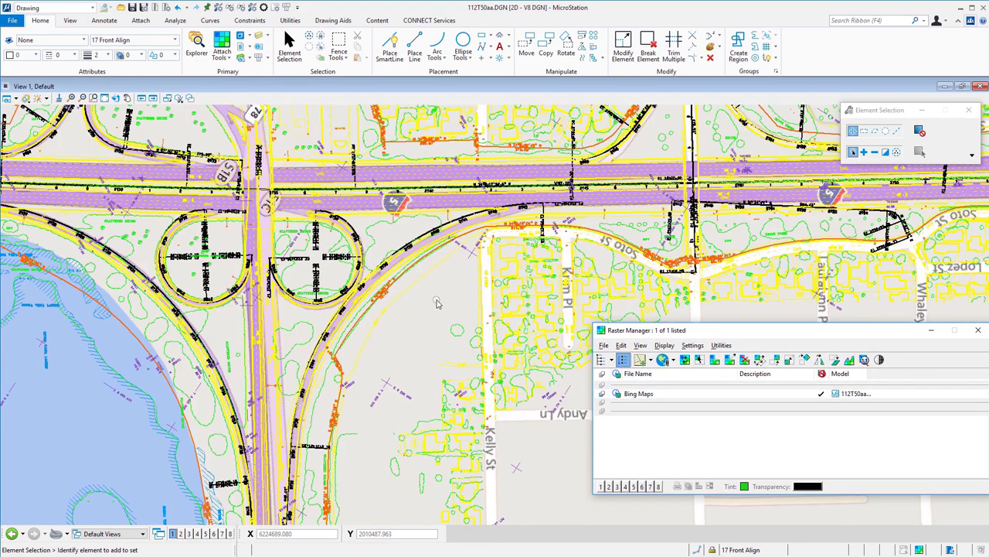
{"action": "scroll", "coordinate": [437, 303], "scroll_direction": "up", "scroll_amount": 3}
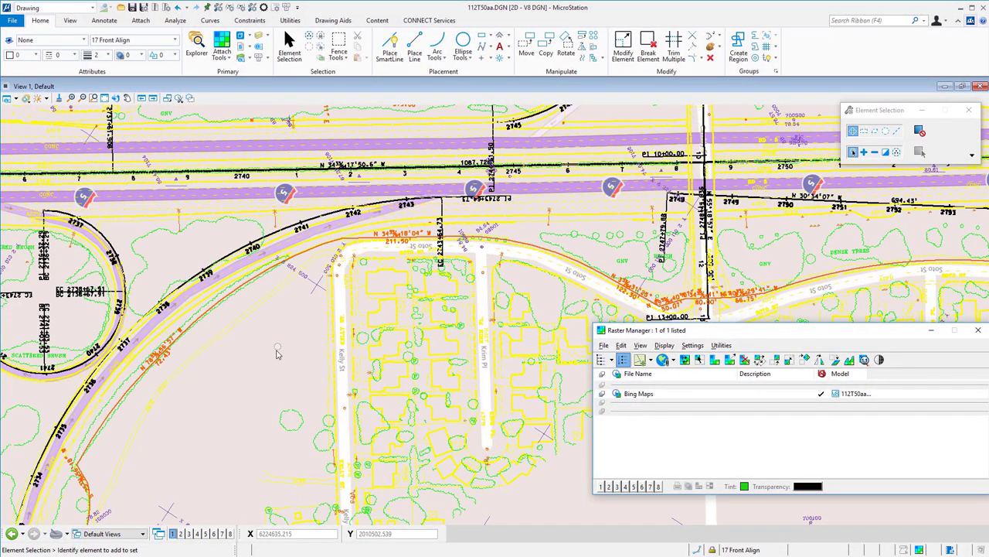
{"action": "middle_click_drag", "start_coordinate": [279, 354], "coordinate": [265, 308]}
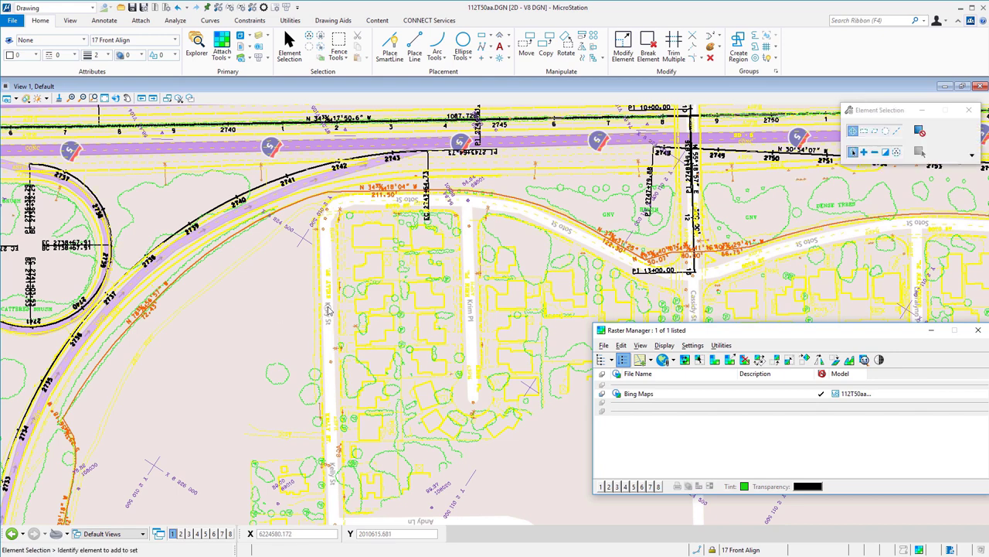
{"action": "left_click_drag", "start_coordinate": [678, 337], "coordinate": [489, 283]}
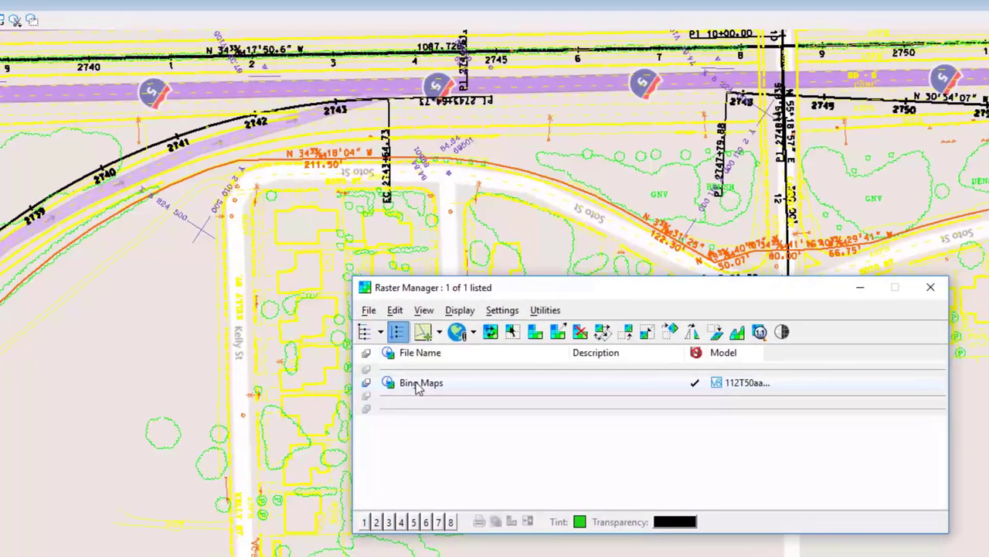
{"action": "left_click", "coordinate": [418, 386]}
- Switch the Bing Maps layer to Aerial with labels
{"action": "right_click", "coordinate": [420, 387]}
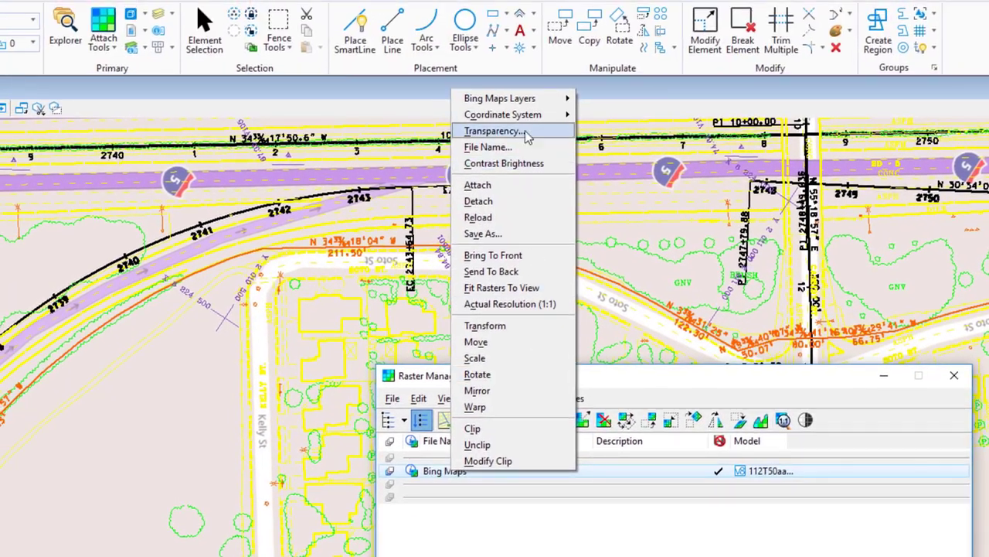
{"action": "mouse_move", "coordinate": [522, 82]}
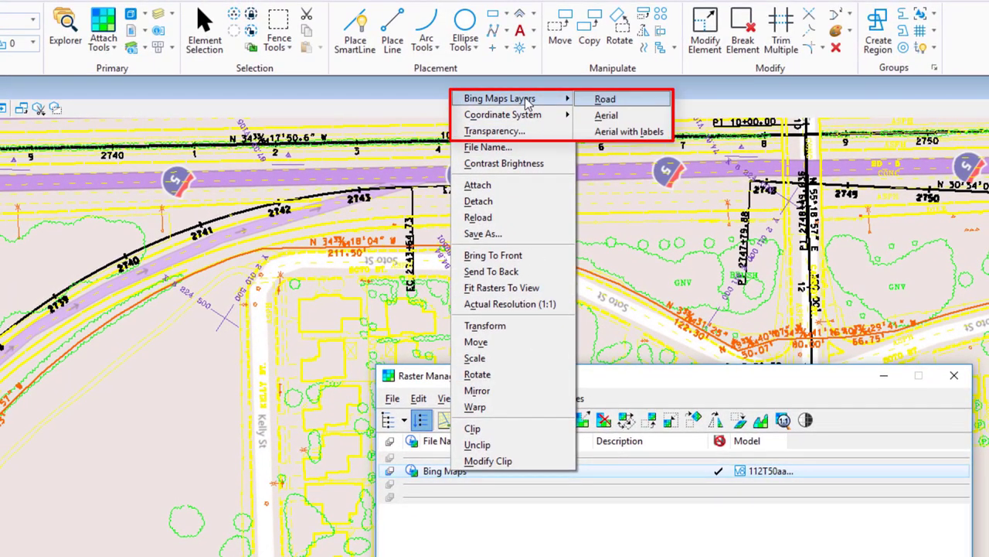
{"action": "left_click", "coordinate": [616, 139]}
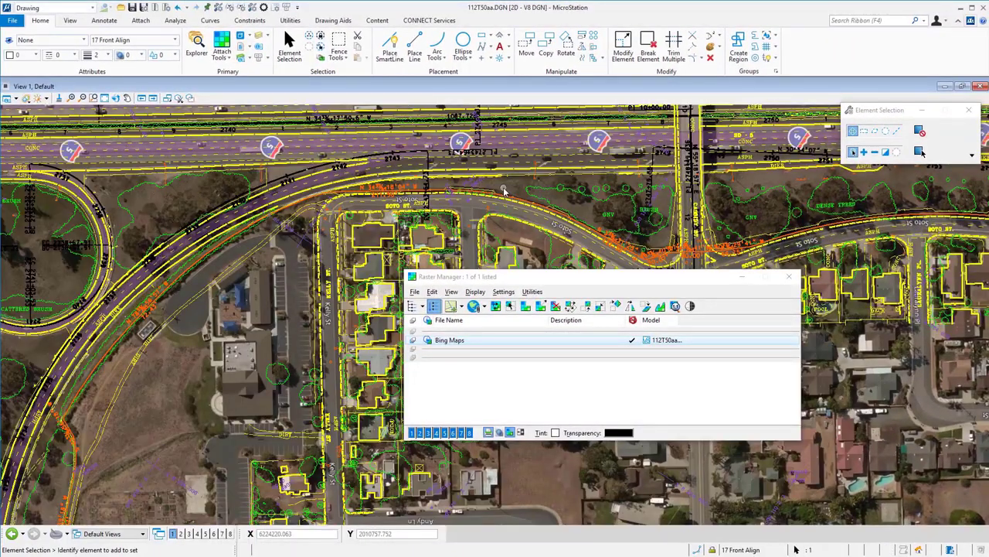
- Move the Raster Manager aside, then zoom out and pan to show the whole interchange and corridor
{"action": "left_click_drag", "start_coordinate": [545, 278], "coordinate": [672, 335]}
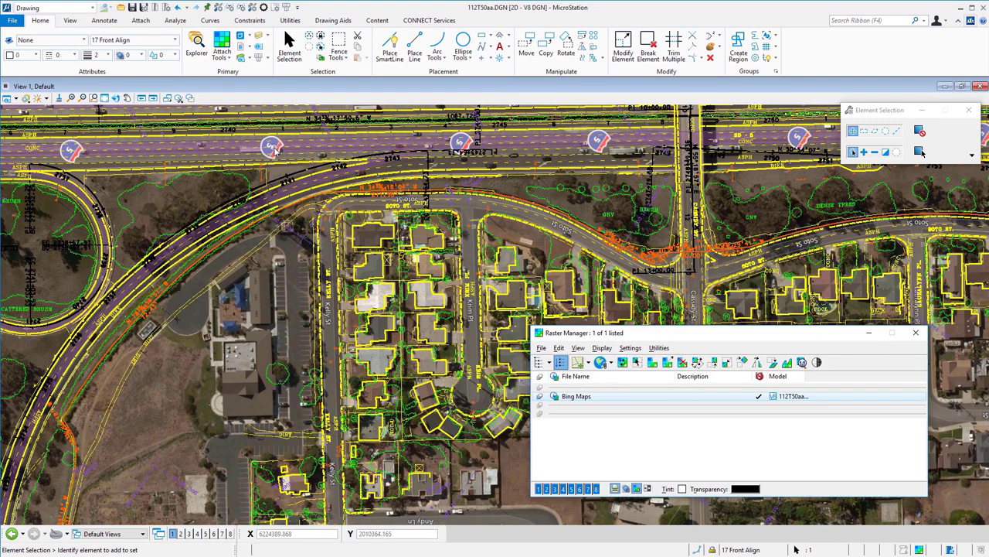
{"action": "scroll", "coordinate": [477, 257], "scroll_direction": "down", "scroll_amount": 4}
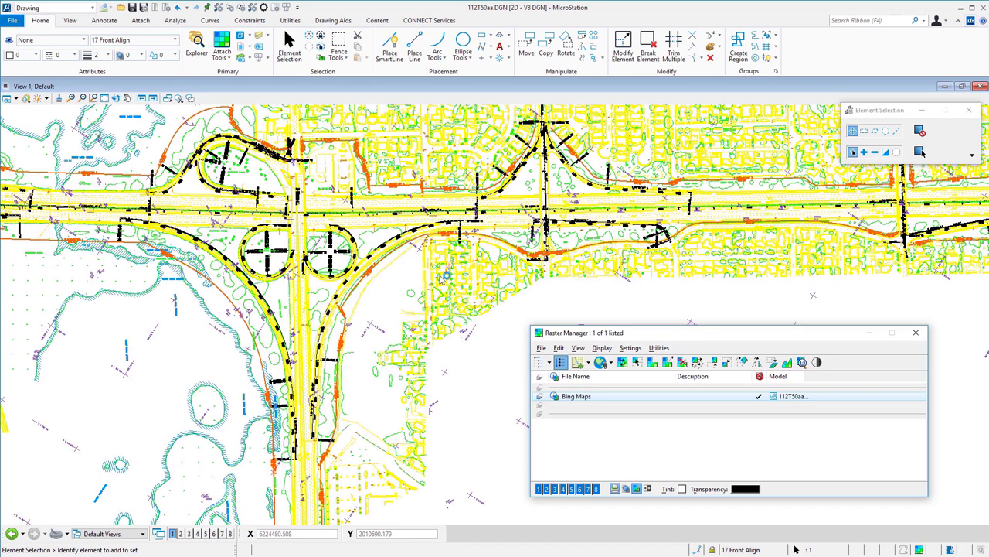
{"action": "middle_click_drag", "start_coordinate": [417, 282], "coordinate": [502, 344]}
{"action": "key", "text": "Escape"}
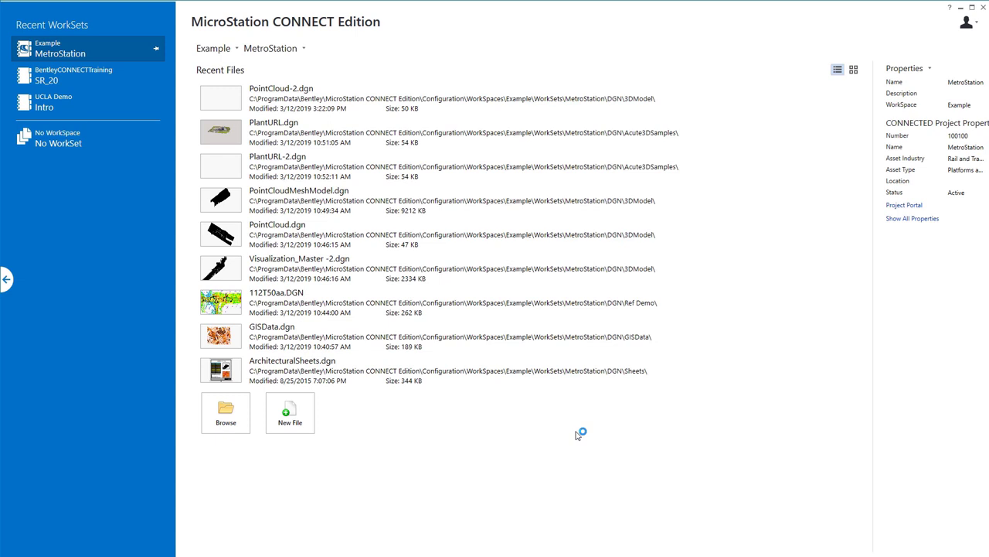
- Open PointCloud-2.dgn from the Recent Files list
{"action": "left_click", "coordinate": [217, 103]}
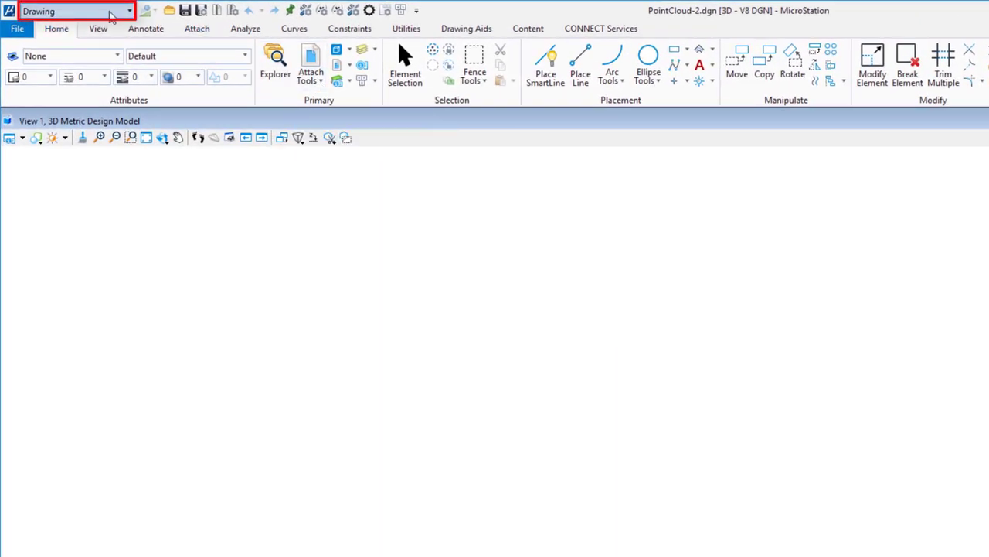
- Attach Tunnel.pod as a Pointools POD point cloud through the Point Clouds manager
{"action": "left_click", "coordinate": [318, 82]}
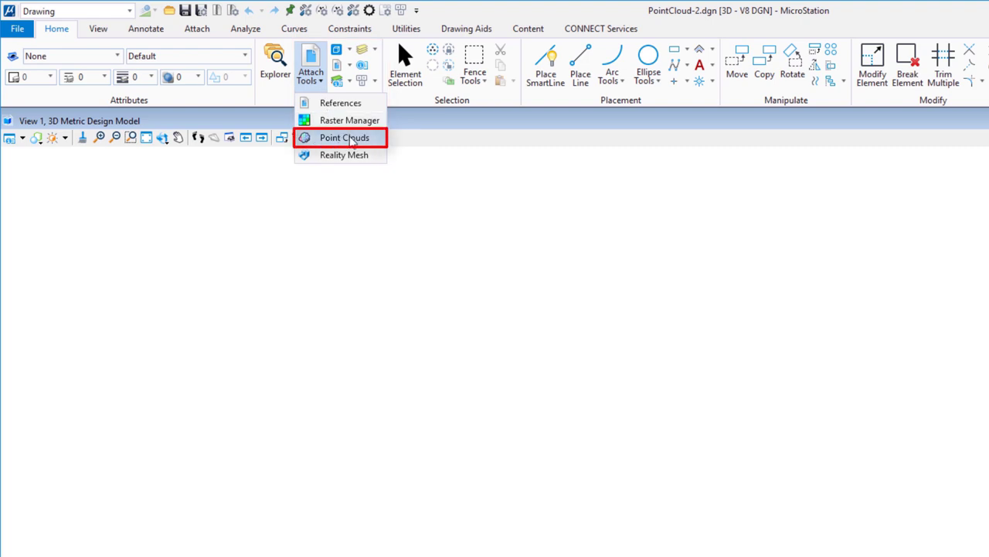
{"action": "left_click", "coordinate": [345, 137]}
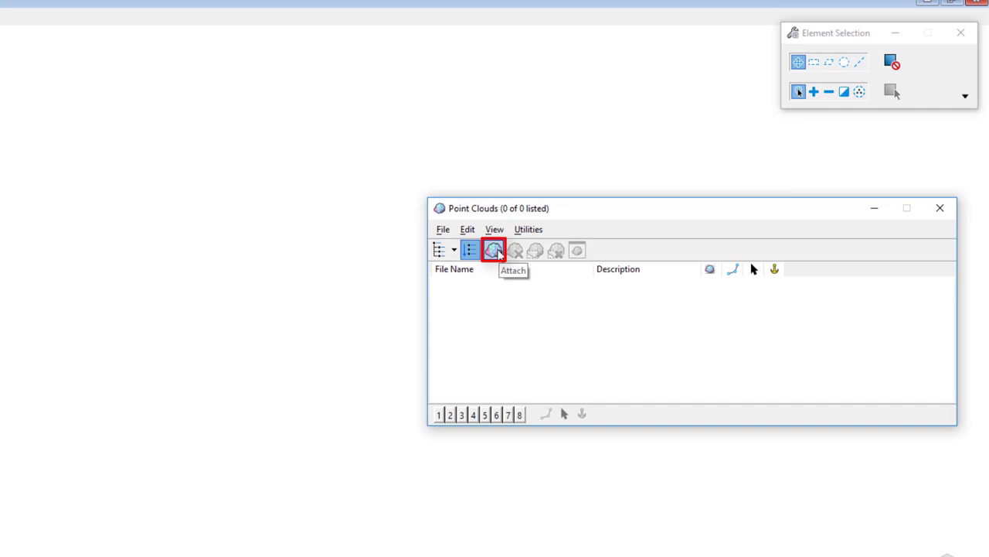
{"action": "left_click", "coordinate": [495, 251]}
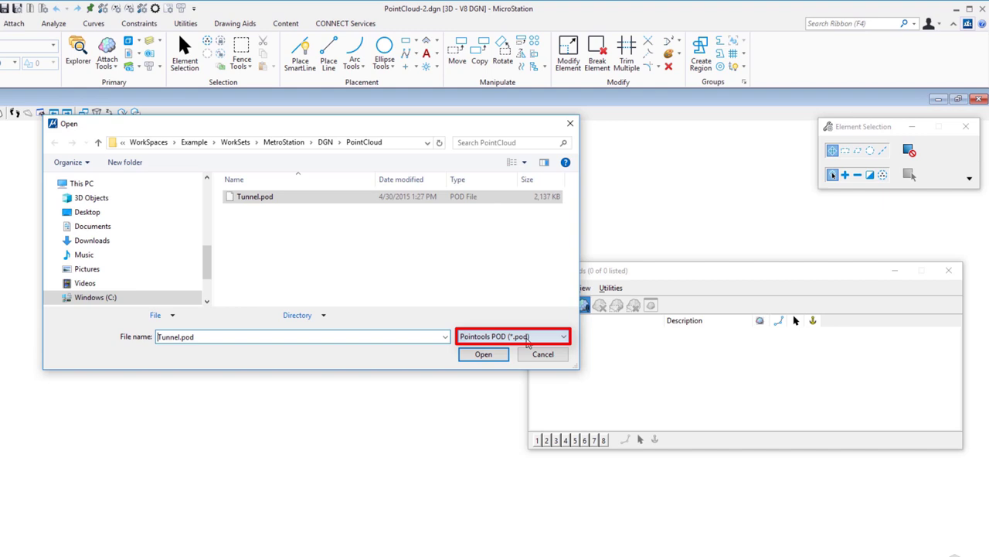
{"action": "left_click", "coordinate": [528, 337]}
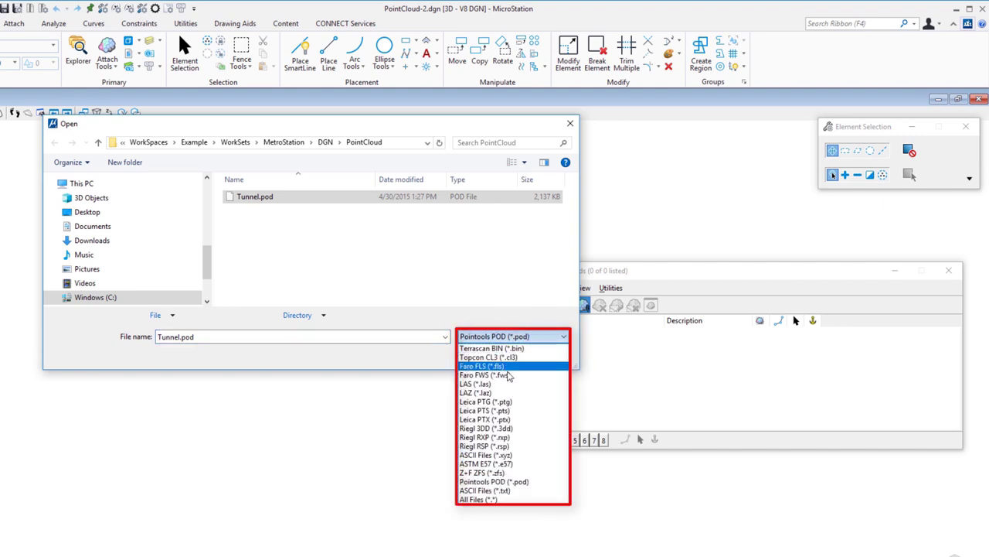
{"action": "left_click", "coordinate": [423, 317]}
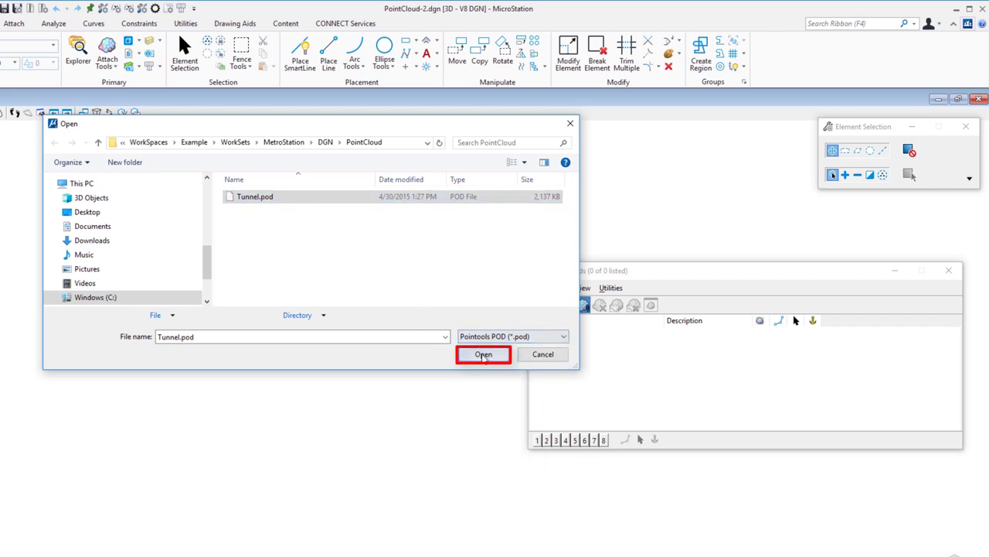
{"action": "left_click", "coordinate": [483, 356]}
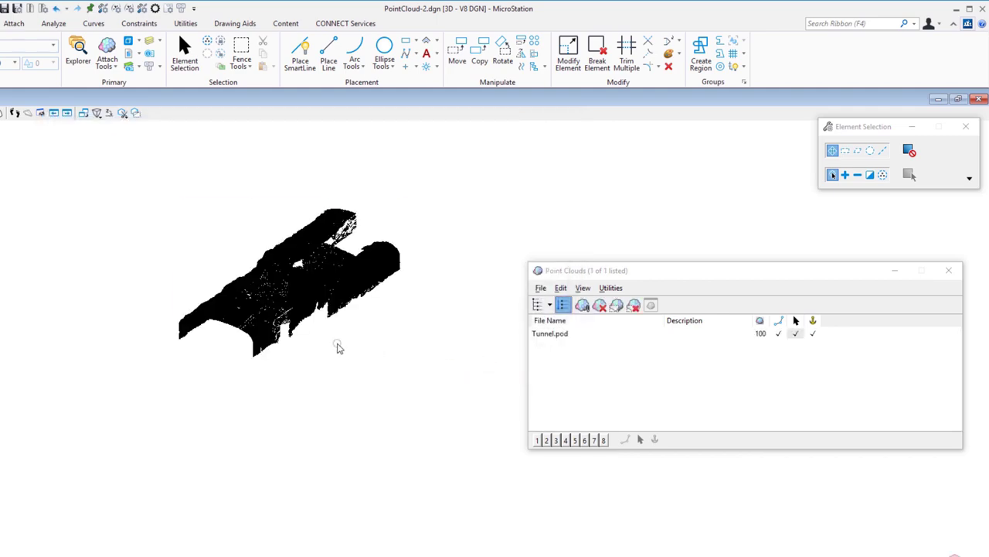
- Zoom in and out and pan across the tunnel point cloud to see its dense detail
{"action": "scroll", "coordinate": [258, 372], "scroll_direction": "up", "scroll_amount": 5}
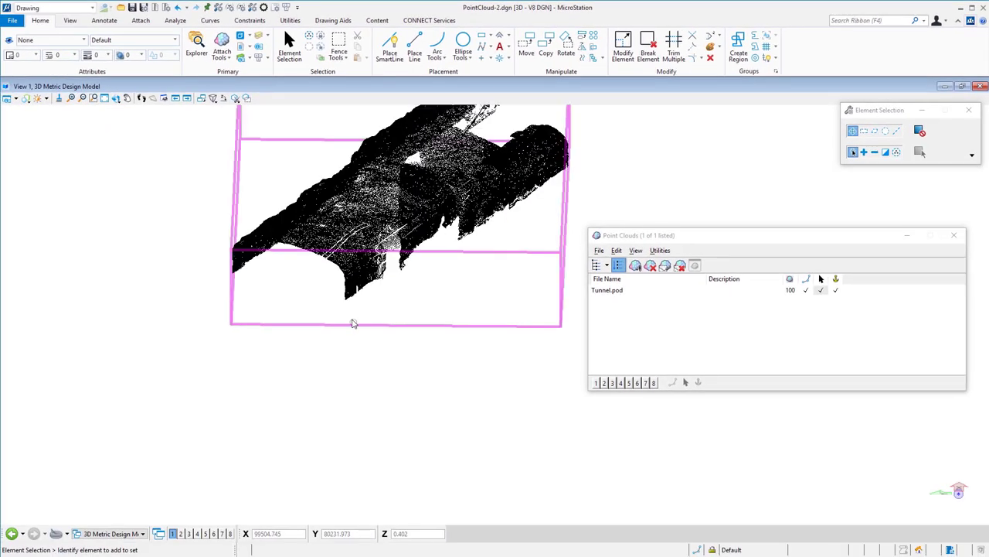
{"action": "scroll", "coordinate": [378, 317], "scroll_direction": "up", "scroll_amount": 3}
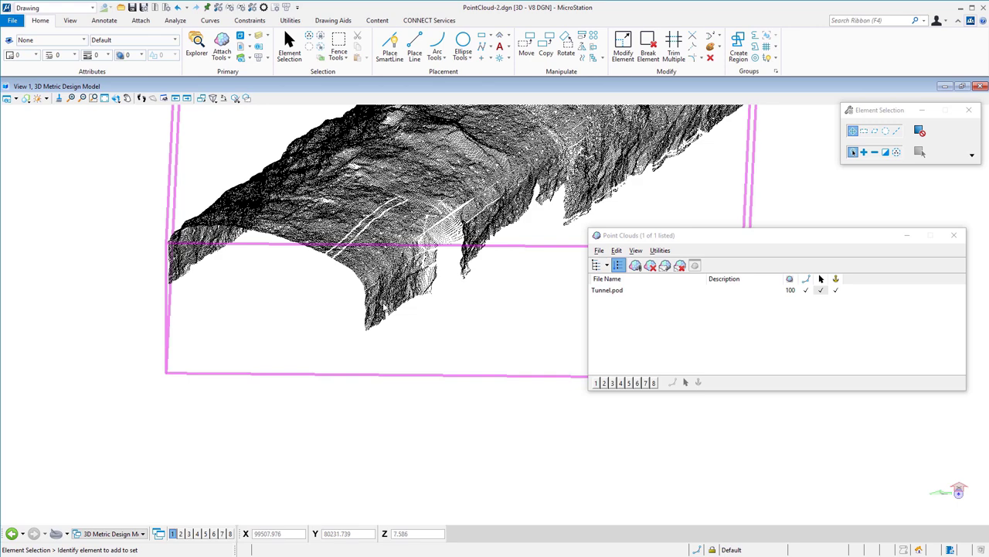
{"action": "scroll", "coordinate": [379, 301], "scroll_direction": "down", "scroll_amount": 2}
{"action": "scroll", "coordinate": [389, 302], "scroll_direction": "up", "scroll_amount": 5}
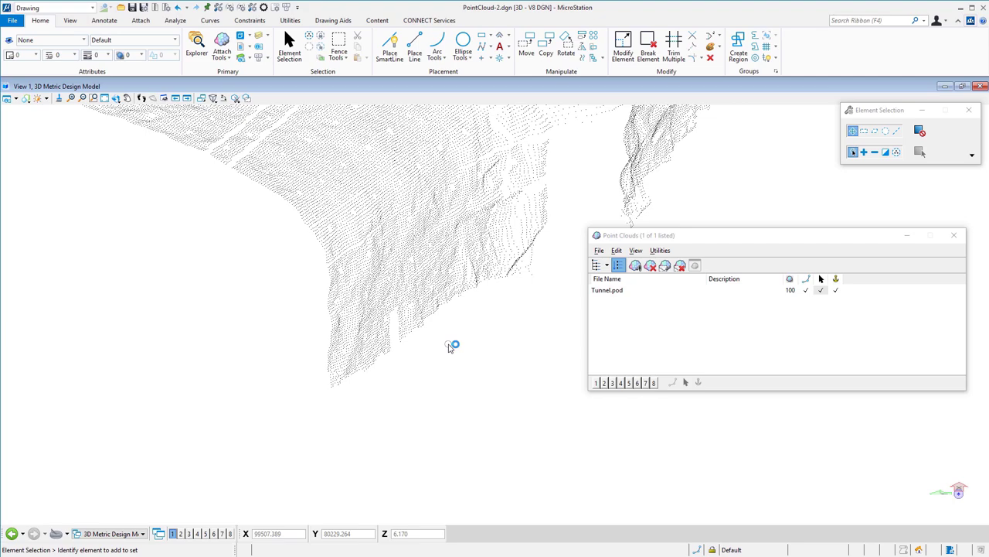
{"action": "scroll", "coordinate": [451, 348], "scroll_direction": "down", "scroll_amount": 3}
{"action": "middle_click_drag", "start_coordinate": [454, 354], "coordinate": [503, 406]}
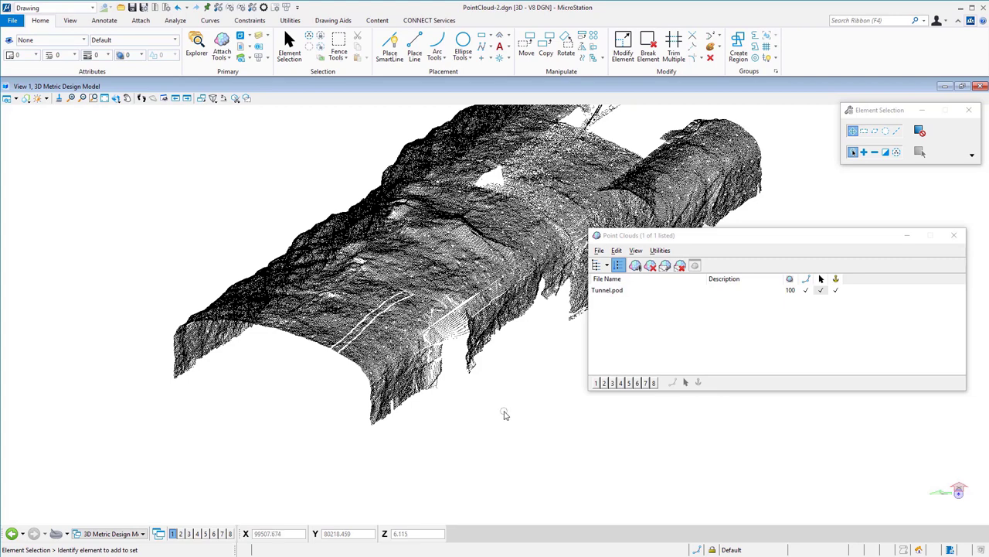
{"action": "middle_click_drag", "start_coordinate": [490, 424], "coordinate": [512, 426]}
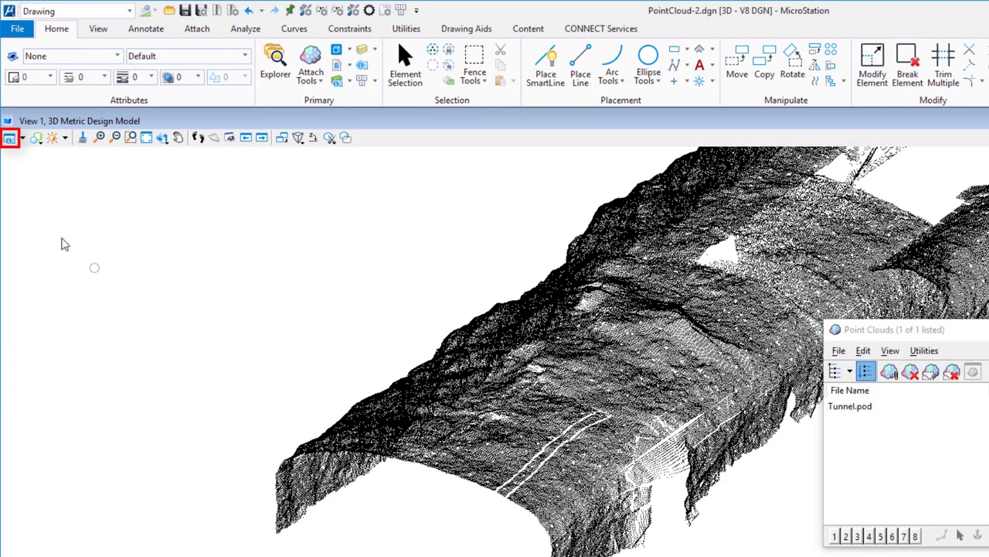
- Set the view's Point Cloud Style to Elevation for rainbow colouring, then rotate the view
{"action": "left_click", "coordinate": [10, 138]}
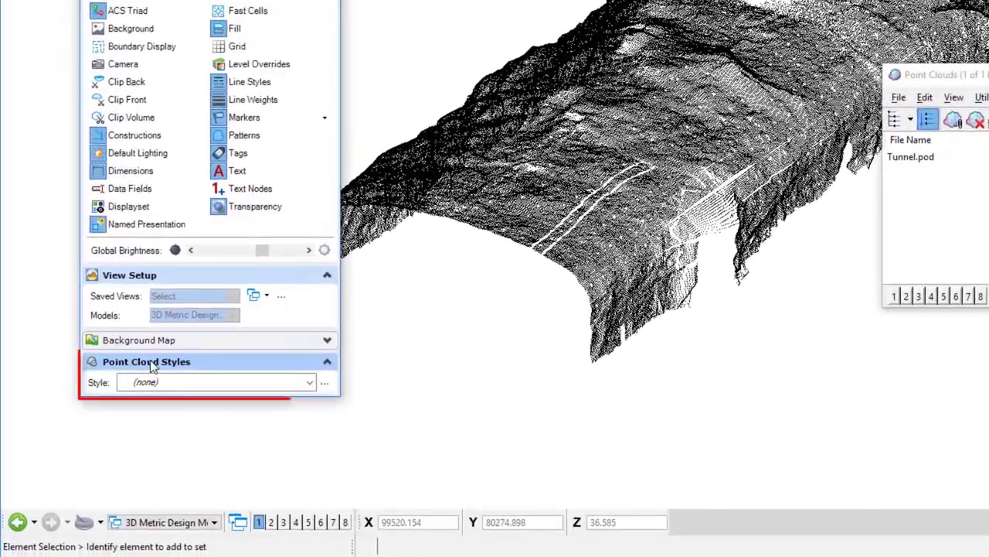
{"action": "left_click", "coordinate": [183, 385]}
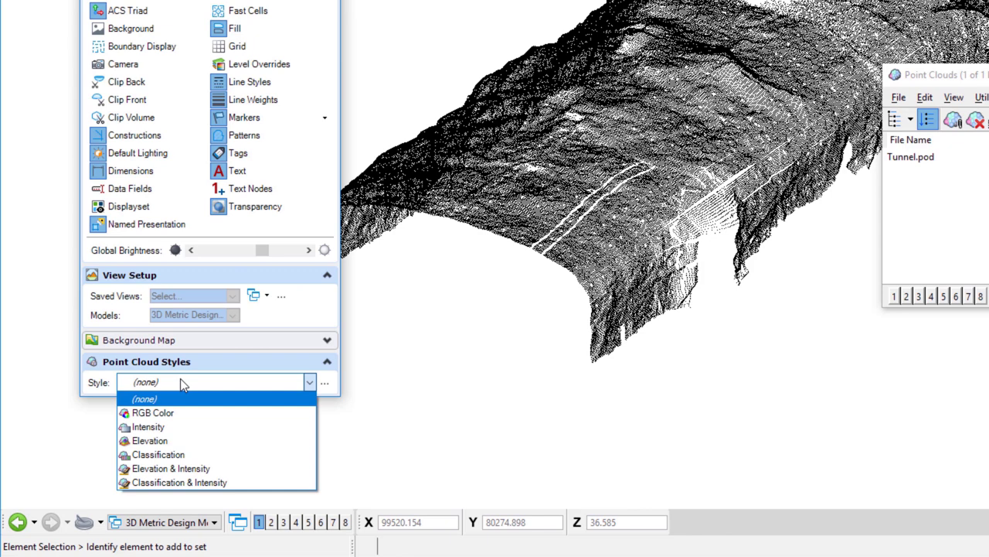
{"action": "left_click", "coordinate": [204, 441]}
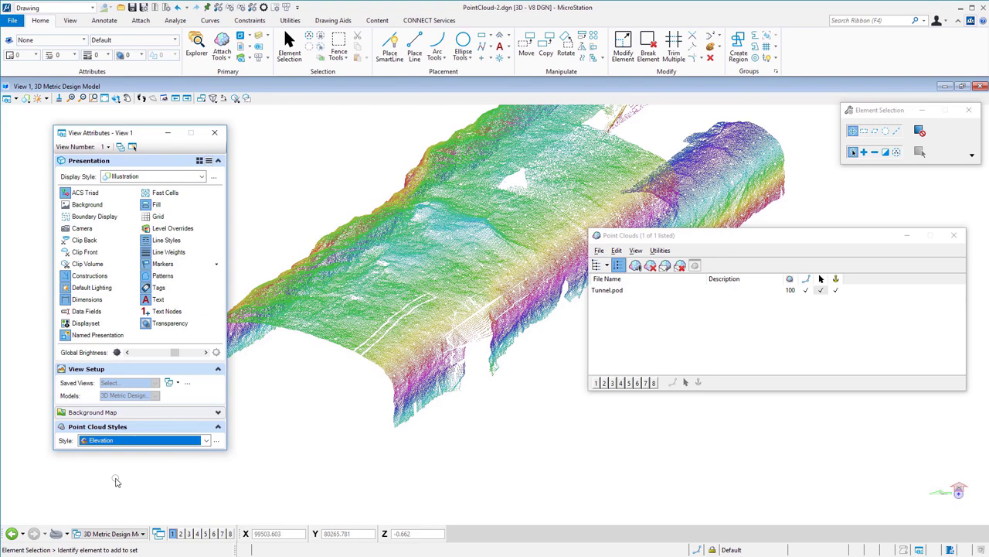
{"action": "left_click", "coordinate": [214, 132]}
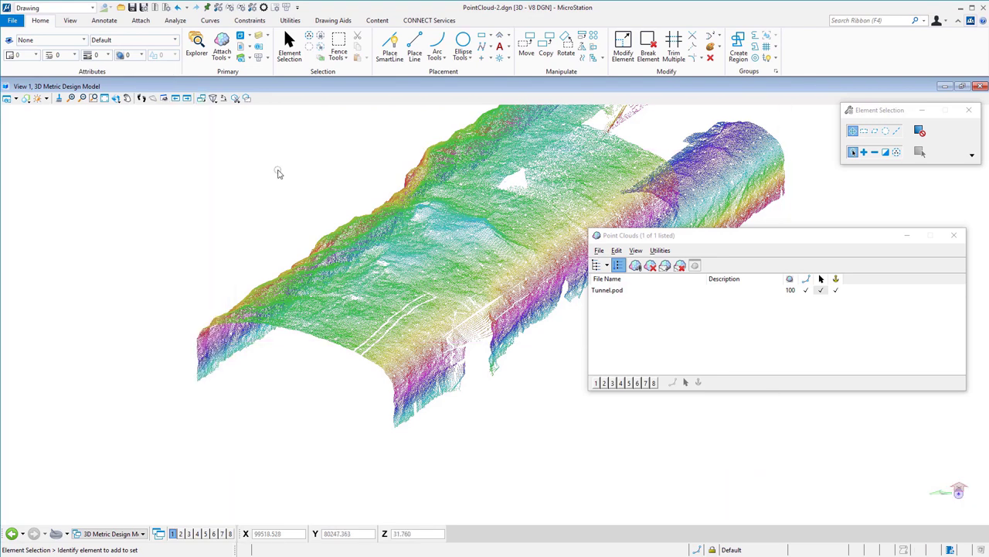
{"action": "middle_click_drag", "start_coordinate": [276, 170], "coordinate": [431, 438], "text": "shift"}
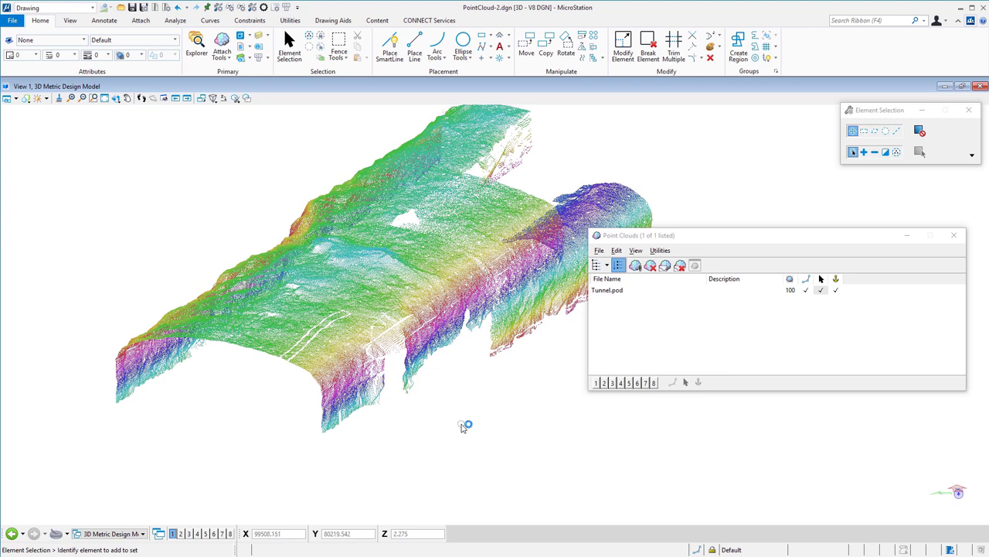
{"action": "left_click", "coordinate": [230, 59]}
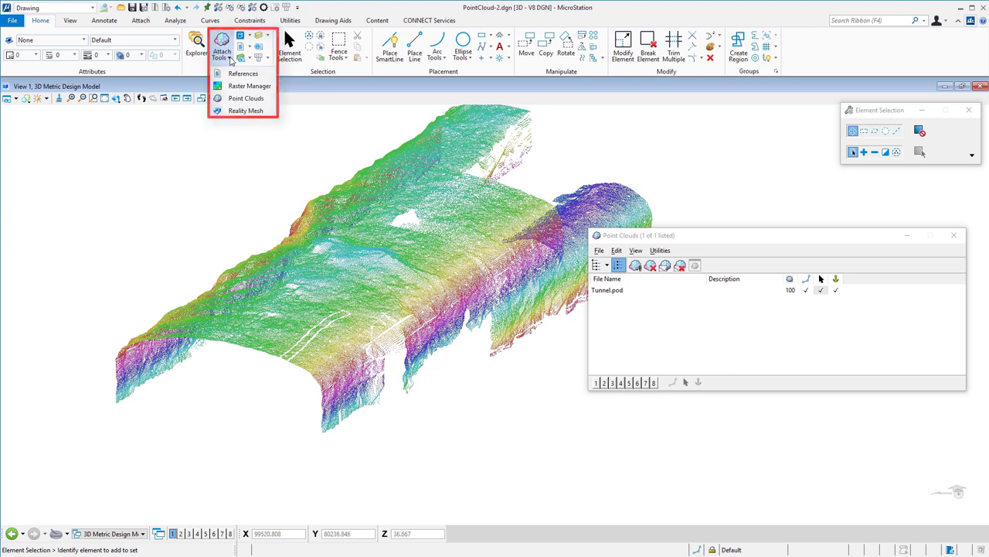
- Turn on display of the Ventilation.dgn reference and pan and zoom around its ducts in the tunnel
{"action": "left_click", "coordinate": [234, 75]}
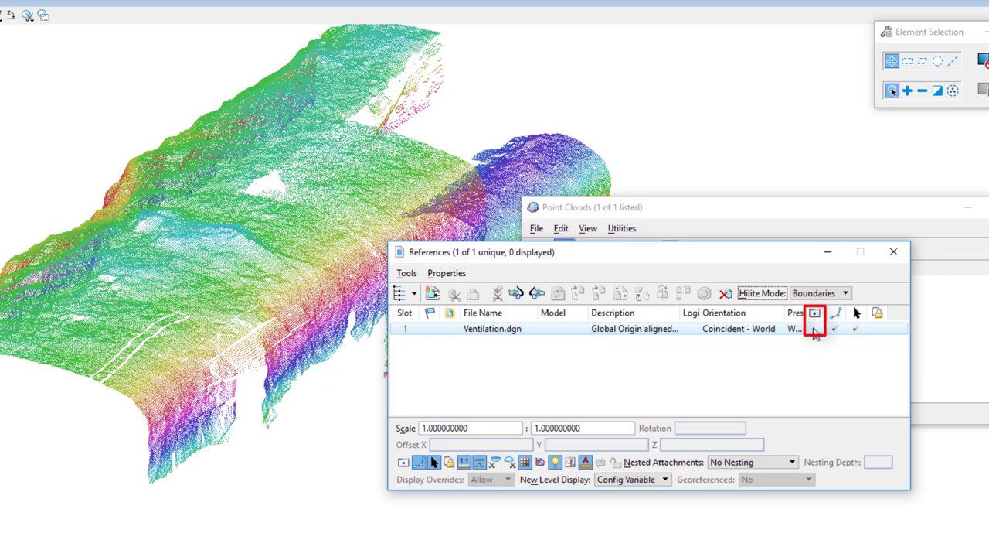
{"action": "left_click", "coordinate": [816, 330]}
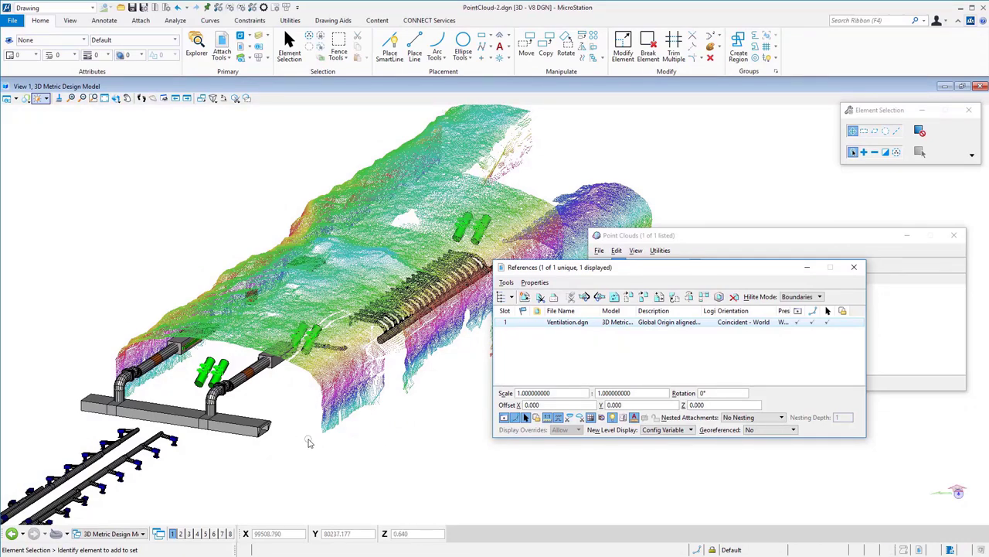
{"action": "mouse_move", "coordinate": [290, 436]}
{"action": "middle_mouse_down"}
{"action": "mouse_move", "coordinate": [370, 370]}
{"action": "mouse_move", "coordinate": [430, 369]}
{"action": "mouse_move", "coordinate": [242, 371]}
{"action": "middle_mouse_up"}
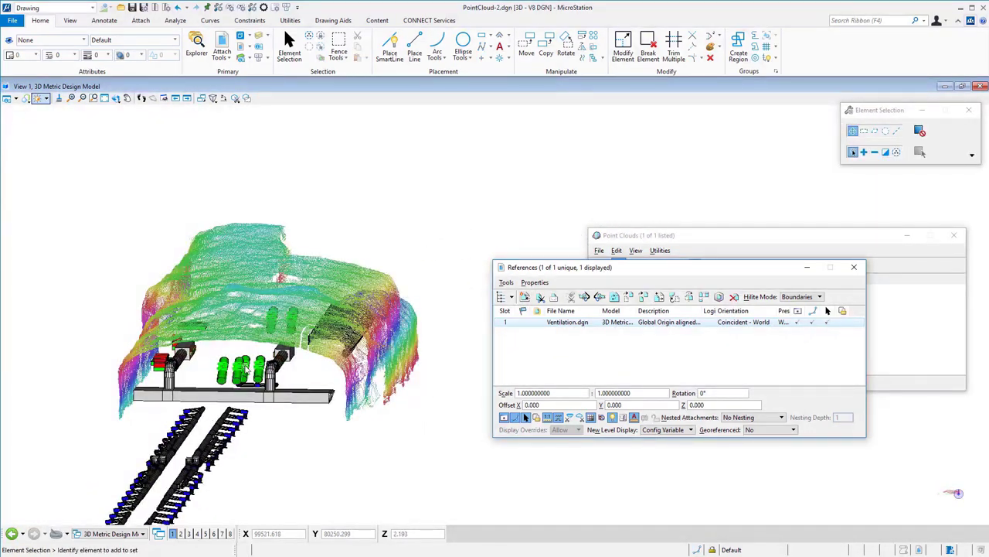
{"action": "scroll", "coordinate": [246, 368], "scroll_direction": "up", "scroll_amount": 2}
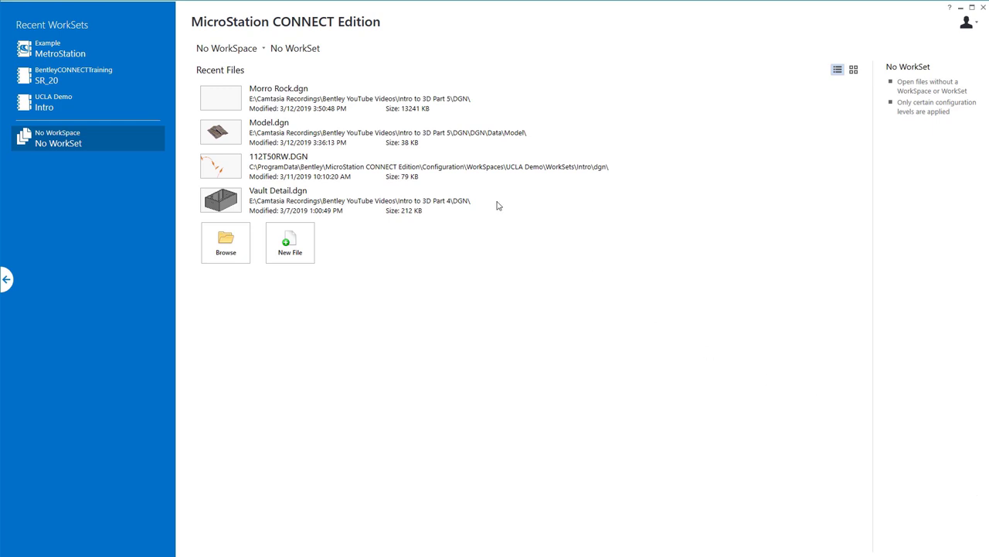
- Open Morro Rock.dgn from Recent Files and switch to the Annotate ribbon
{"action": "left_click", "coordinate": [225, 103]}
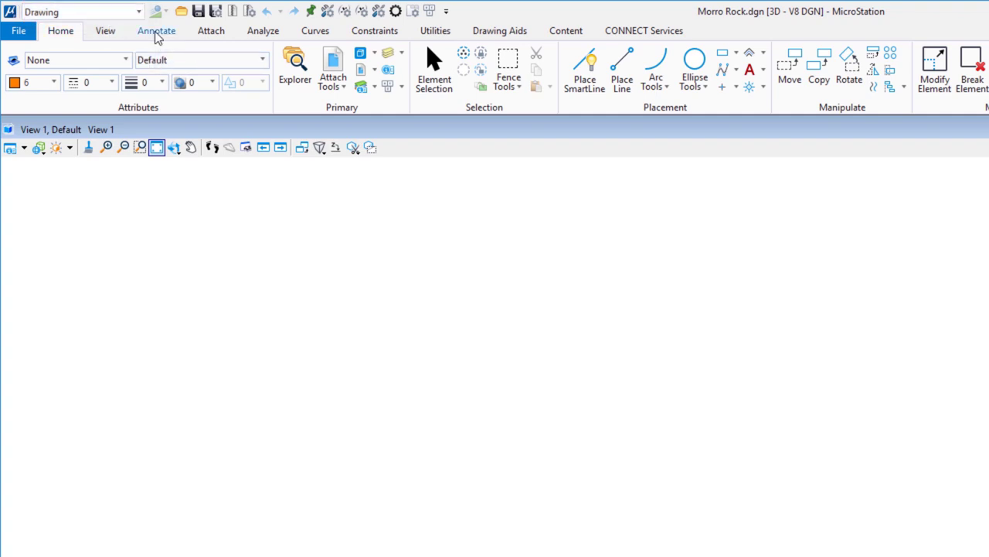
{"action": "left_click", "coordinate": [156, 32]}
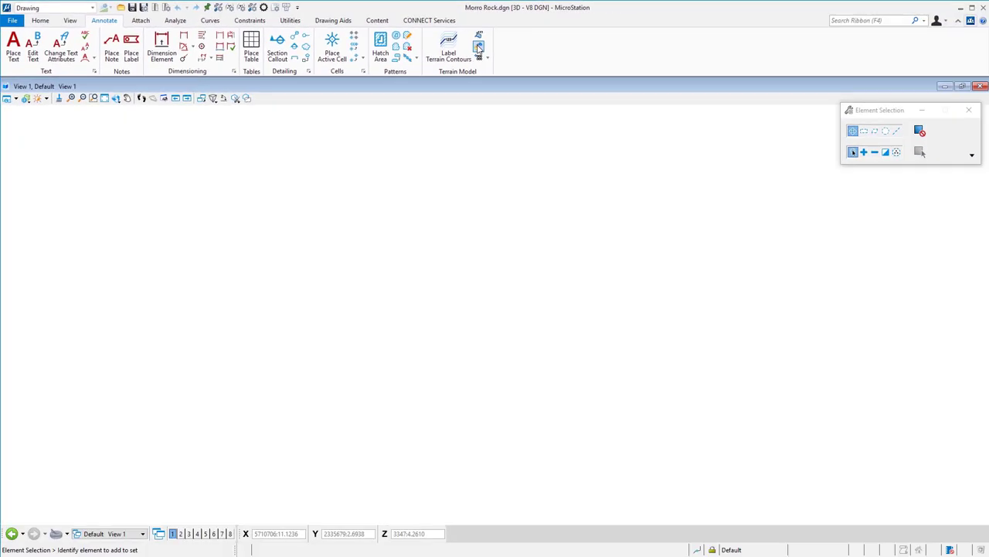
- Import the terrain surface from Morro Rock.land.xml via Import LandXML
{"action": "left_click", "coordinate": [480, 48]}
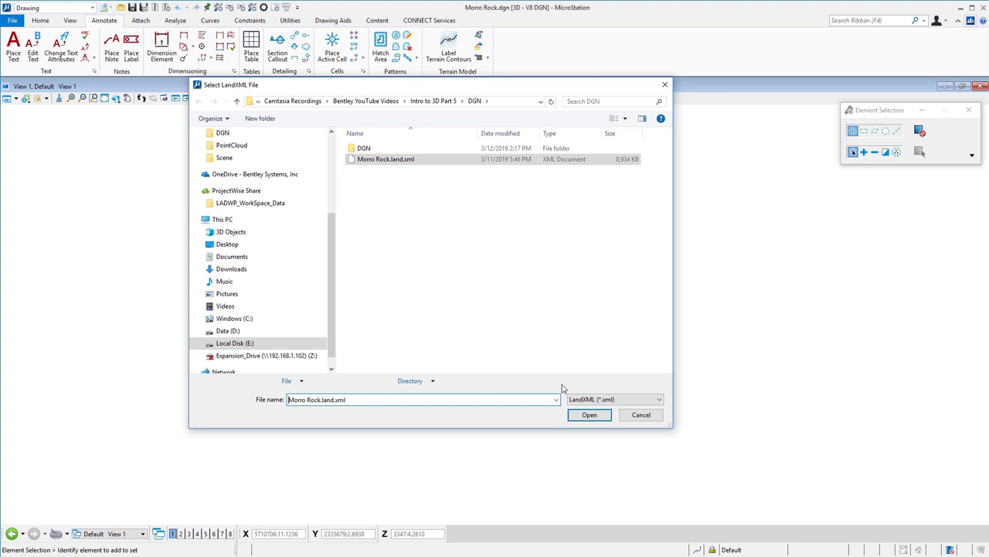
{"action": "left_click", "coordinate": [590, 419]}
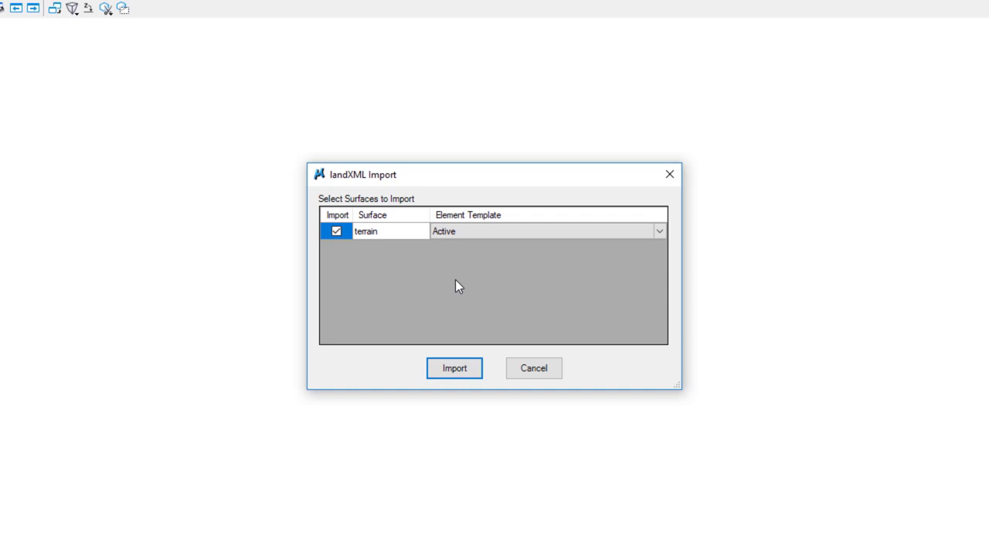
{"action": "left_click", "coordinate": [455, 369]}
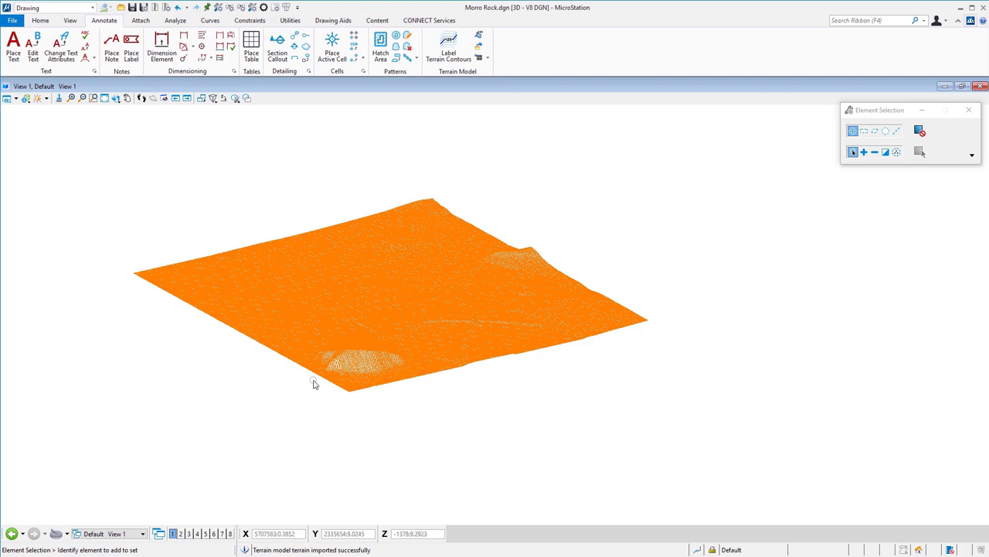
{"action": "scroll", "coordinate": [309, 386], "scroll_direction": "up", "scroll_amount": 5}
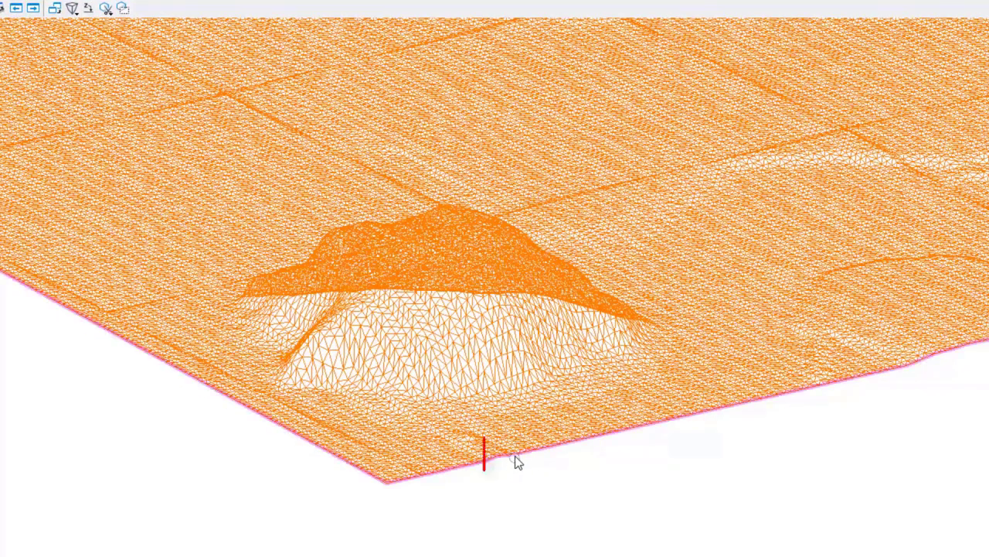
{"action": "mouse_move", "coordinate": [517, 461]}
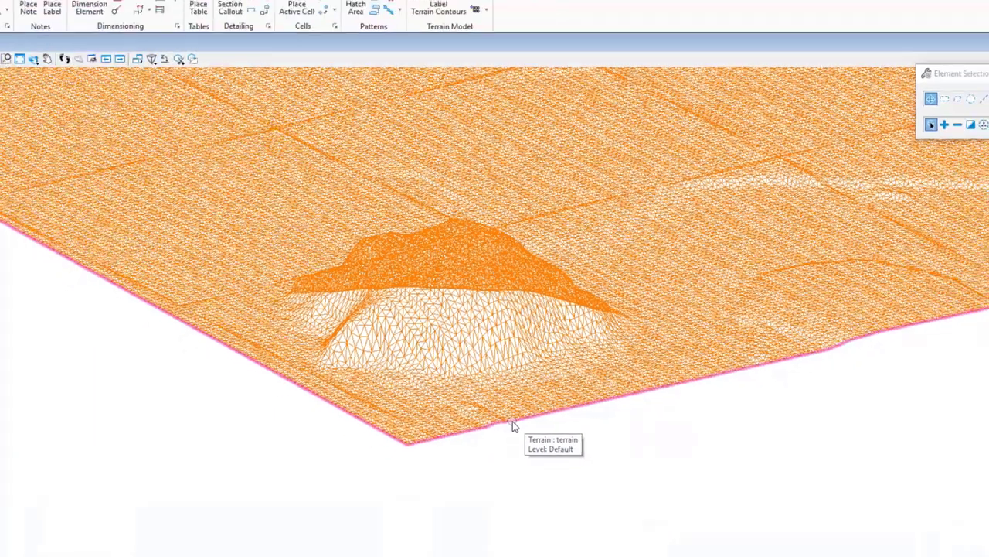
{"action": "scroll", "coordinate": [509, 400], "scroll_direction": "down", "scroll_amount": 3}
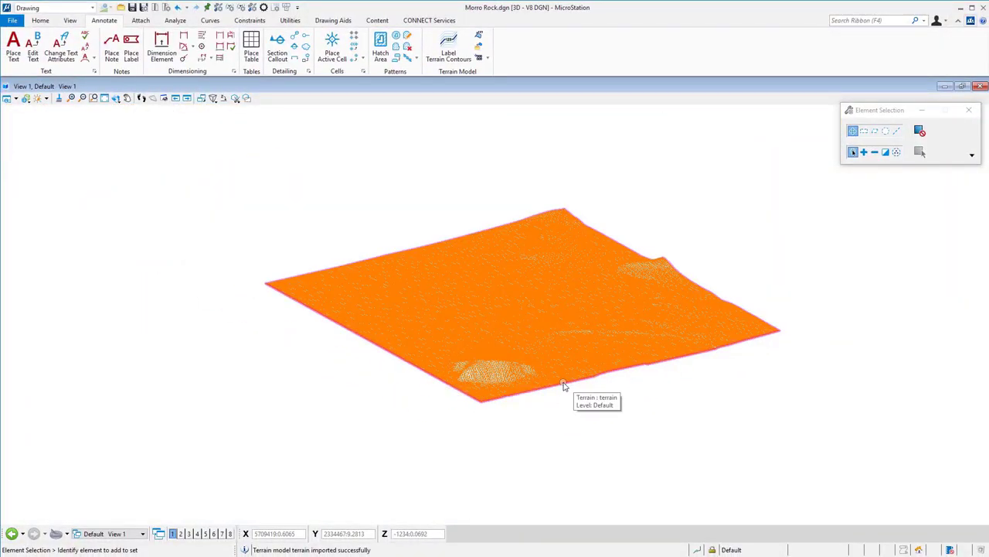
- In the terrain's Calculated Features Display properties, turn Major Contours on
{"action": "right_click", "coordinate": [564, 386]}
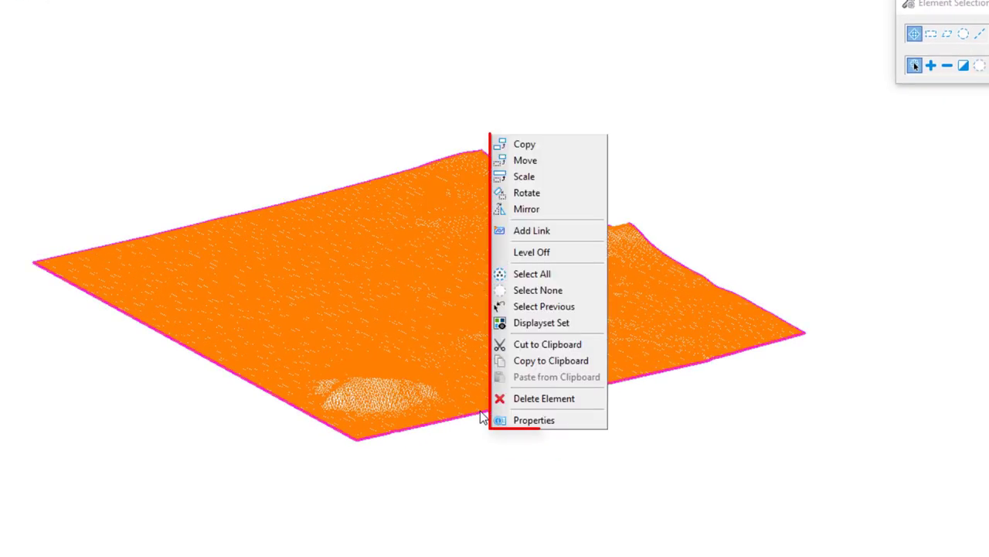
{"action": "left_click", "coordinate": [531, 422]}
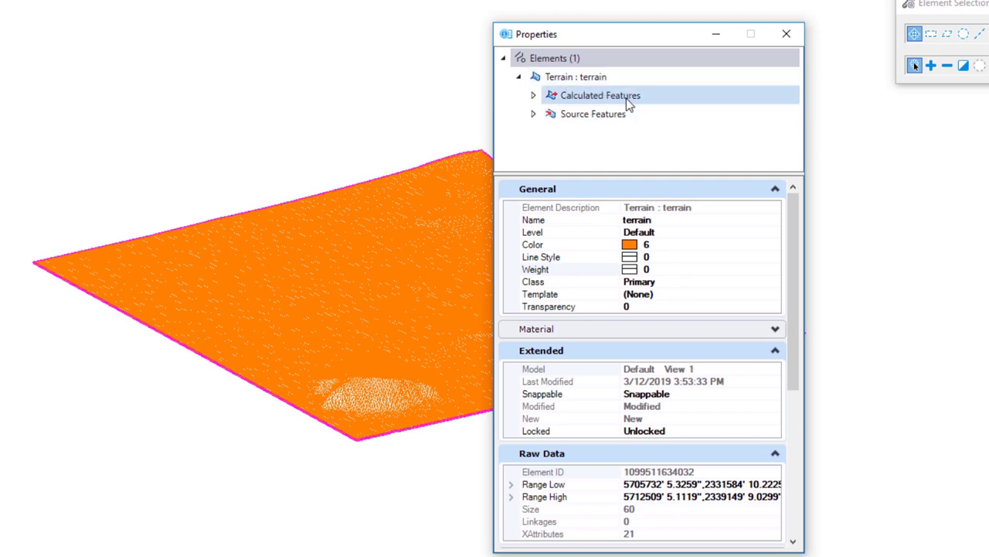
{"action": "left_click", "coordinate": [577, 95]}
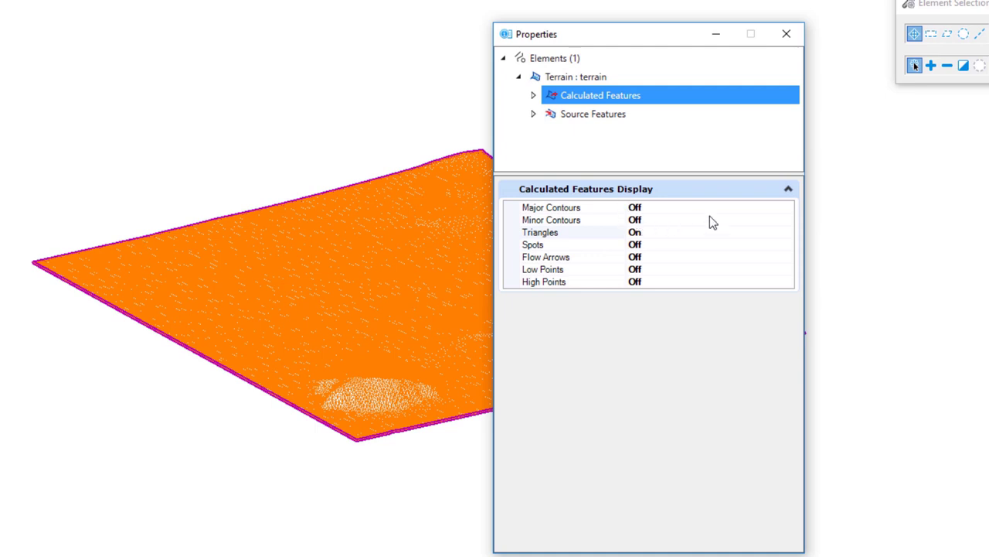
{"action": "left_click", "coordinate": [773, 208]}
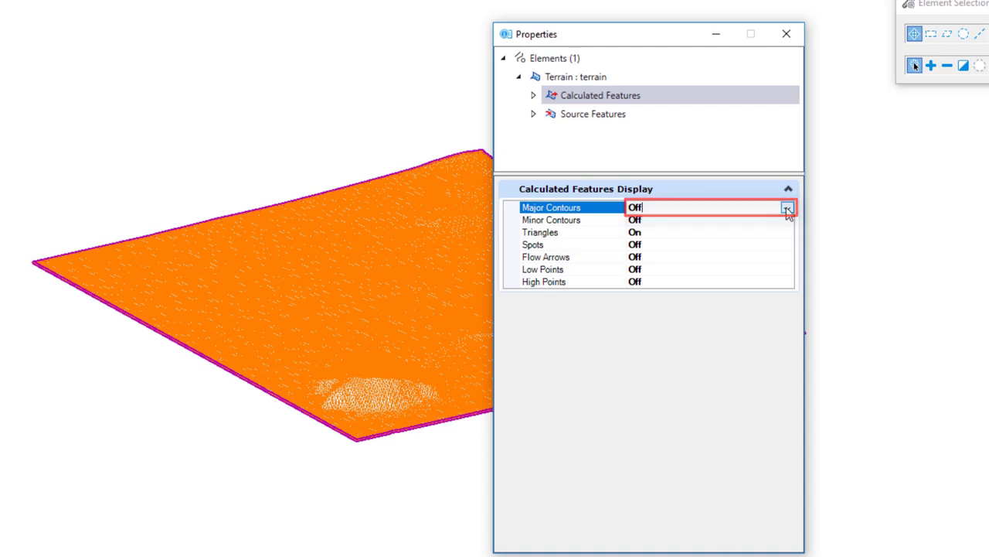
{"action": "left_click", "coordinate": [786, 207]}
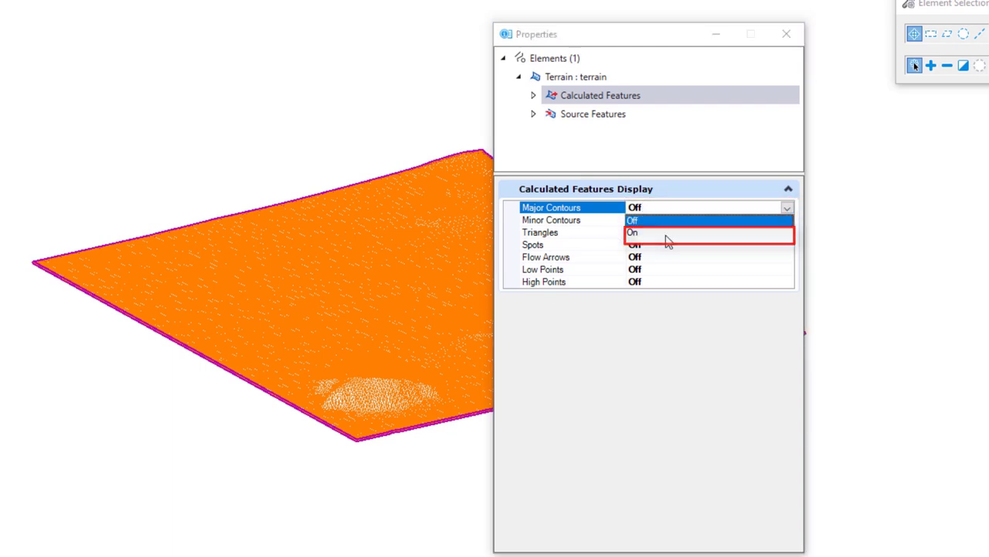
{"action": "left_click", "coordinate": [667, 233]}
- Turn Minor Contours on and Triangles off, leaving only green and red contour lines
{"action": "left_click", "coordinate": [785, 221]}
{"action": "left_click", "coordinate": [787, 221]}
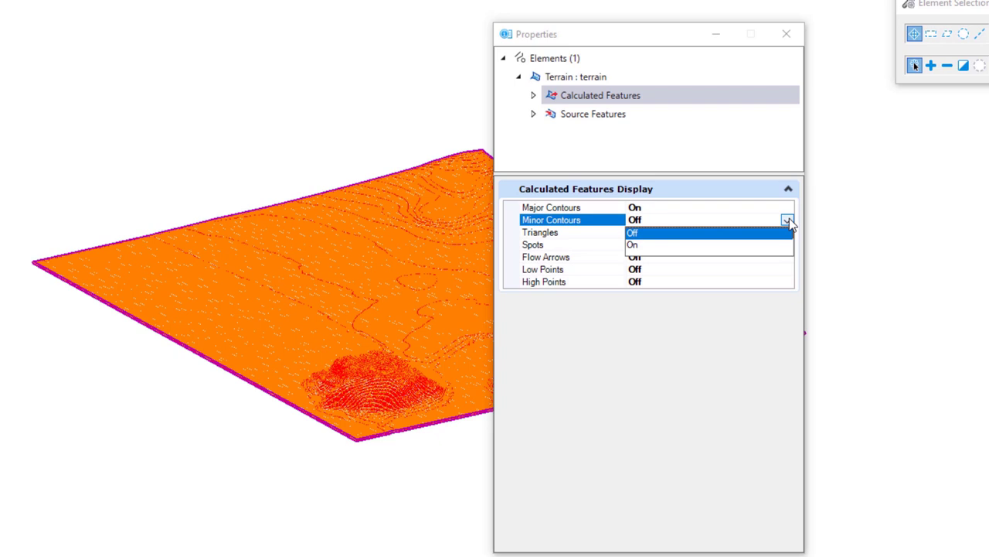
{"action": "left_click", "coordinate": [645, 252]}
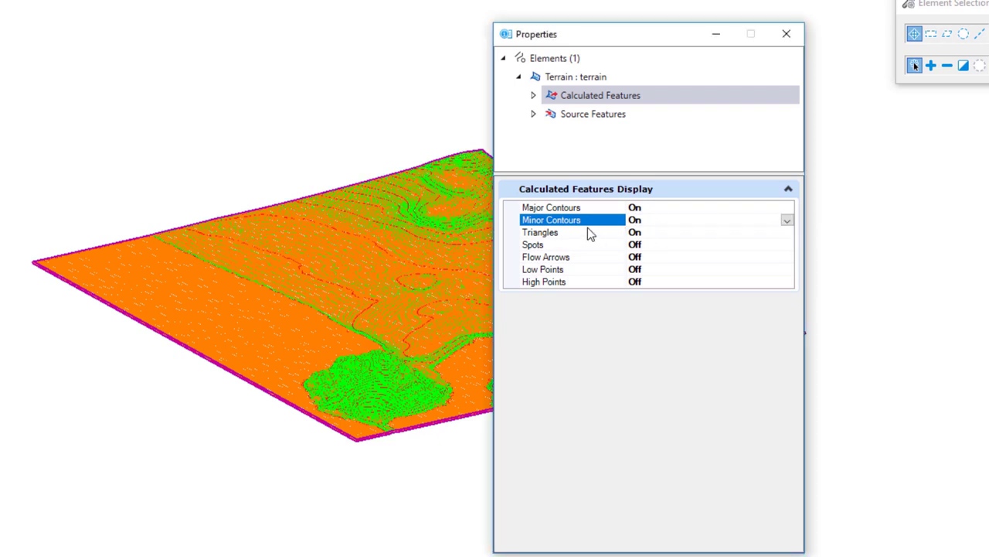
{"action": "left_click", "coordinate": [665, 232]}
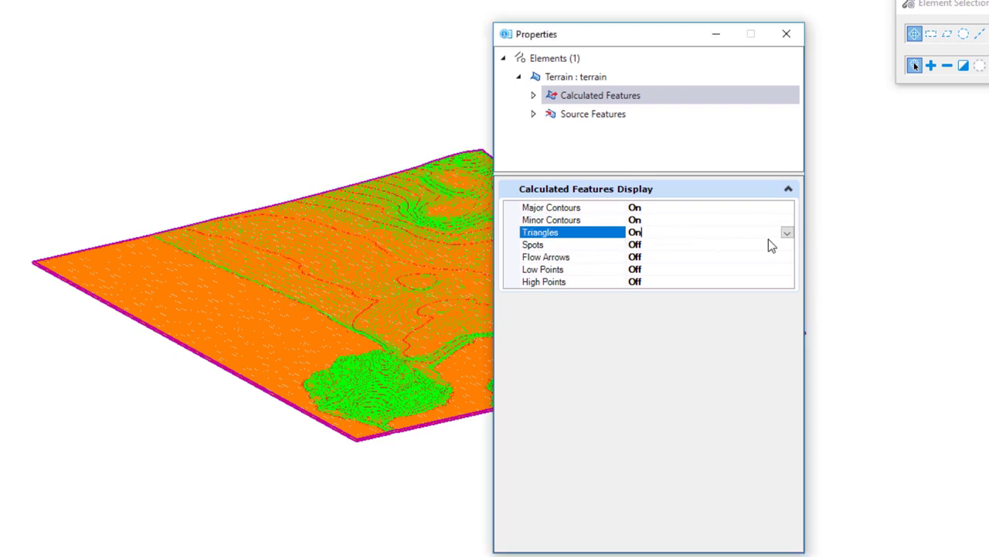
{"action": "left_click", "coordinate": [788, 232]}
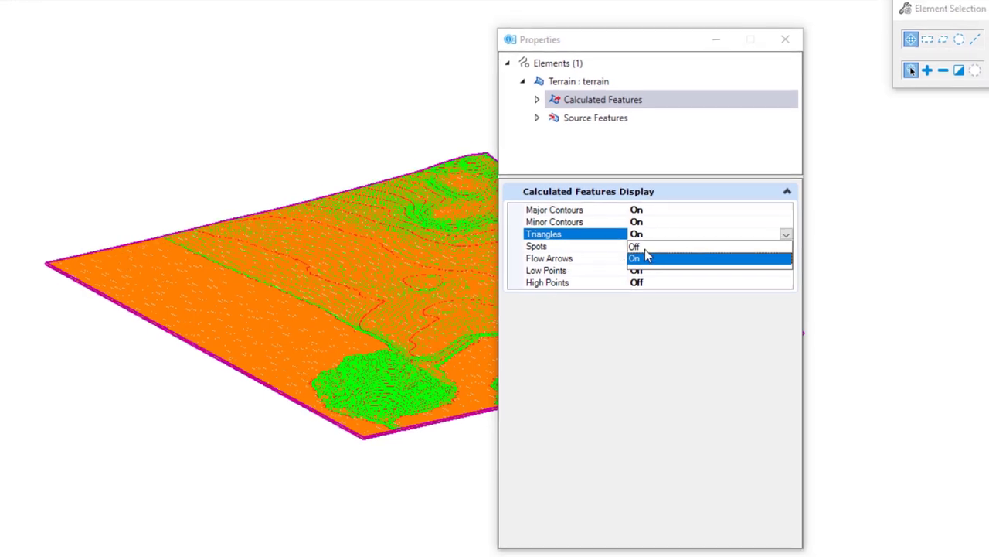
{"action": "left_click", "coordinate": [665, 265]}
{"action": "left_click_drag", "start_coordinate": [636, 109], "coordinate": [765, 110]}
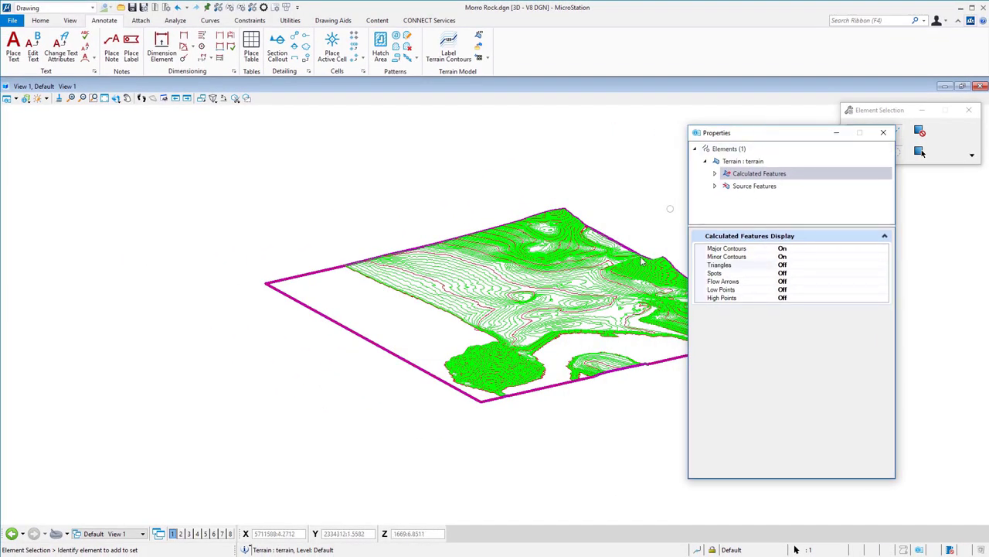
{"action": "scroll", "coordinate": [621, 366], "scroll_direction": "up", "scroll_amount": 5}
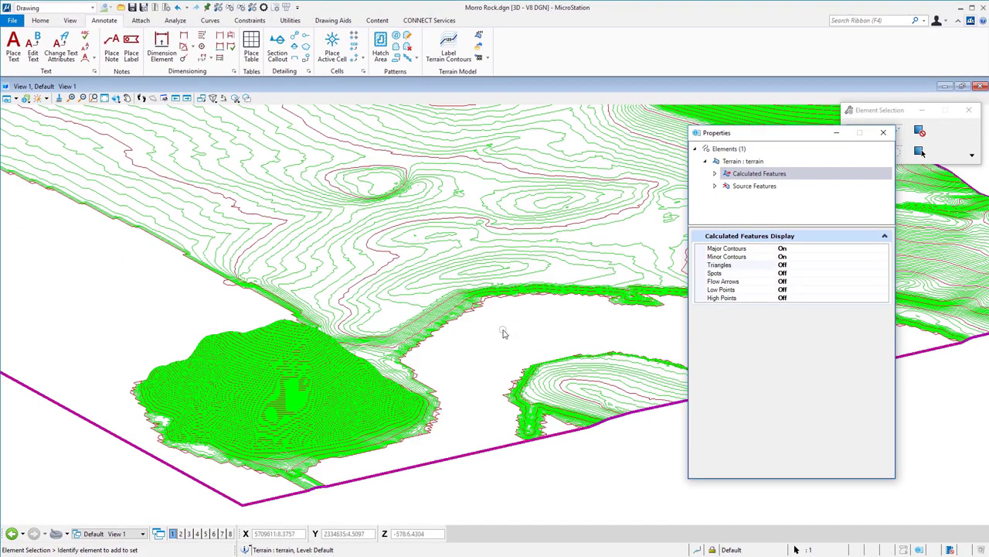
- Rotate View 1 to tilt the contoured terrain into an oblique 3-D view
{"action": "left_click", "coordinate": [116, 98]}
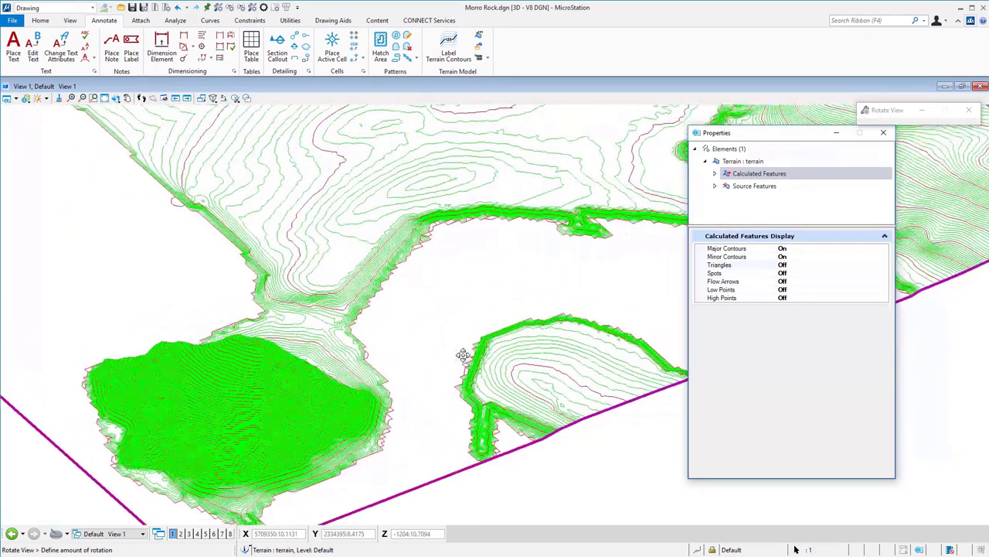
{"action": "left_click", "coordinate": [463, 354]}
{"action": "middle_click_drag", "start_coordinate": [422, 273], "coordinate": [515, 287], "text": "shift"}
{"action": "middle_click_drag", "start_coordinate": [544, 360], "coordinate": [528, 425], "text": "shift"}
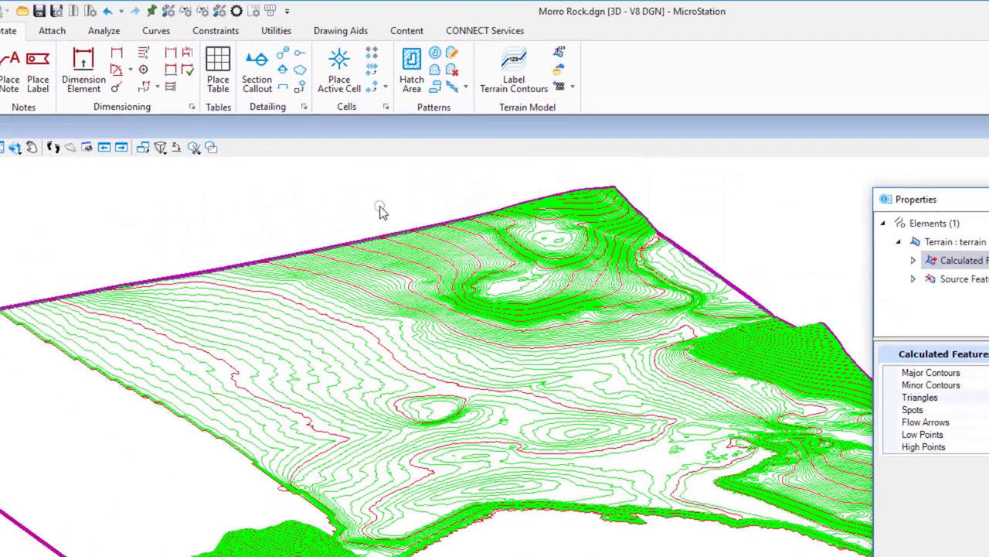
{"action": "key", "text": "space"}
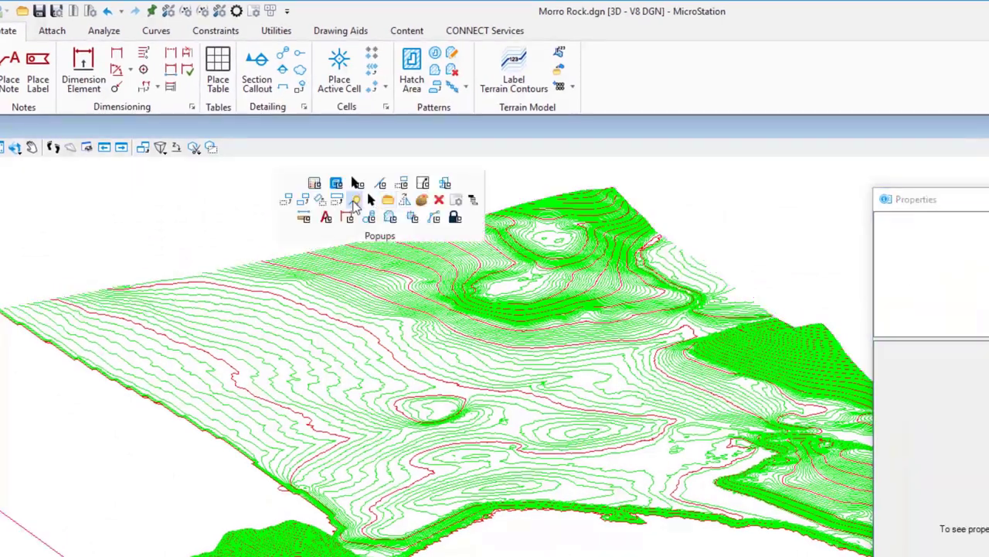
- Activate the Drop Element tool from the Groups toolbox
{"action": "left_click", "coordinate": [447, 184]}
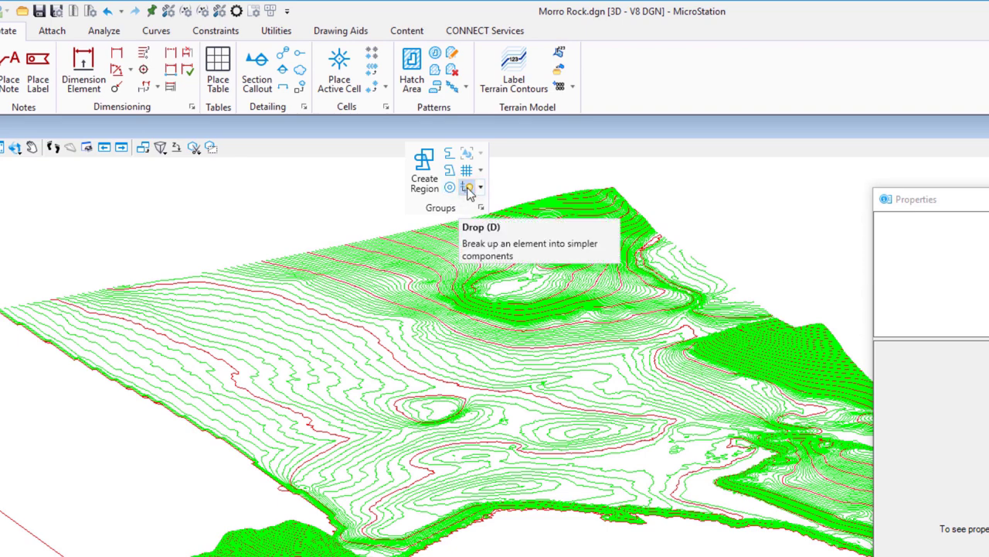
{"action": "left_click", "coordinate": [468, 188]}
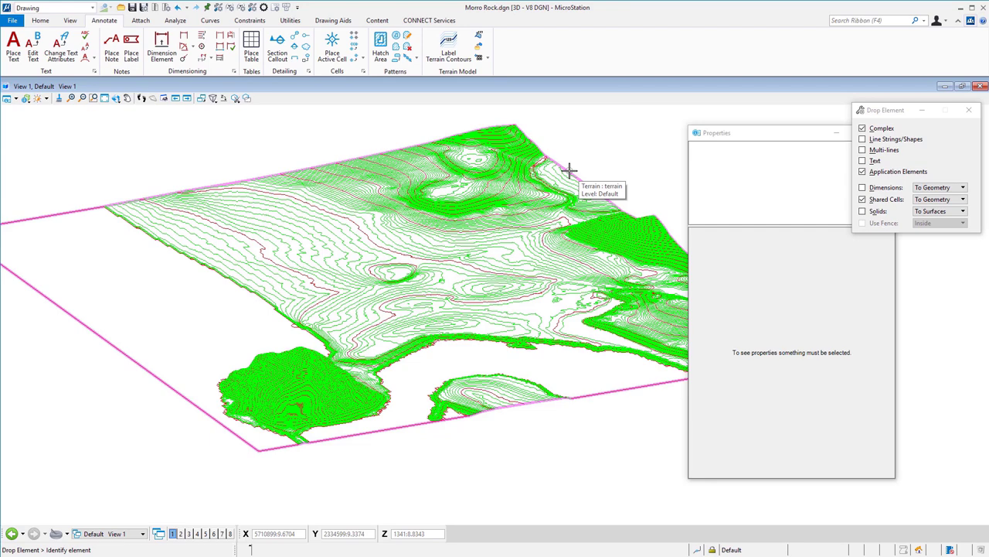
- Drop the Morro Rock terrain to plain contour geometry and close the empty Properties panel
{"action": "left_click", "coordinate": [569, 170]}
{"action": "left_click", "coordinate": [570, 170]}
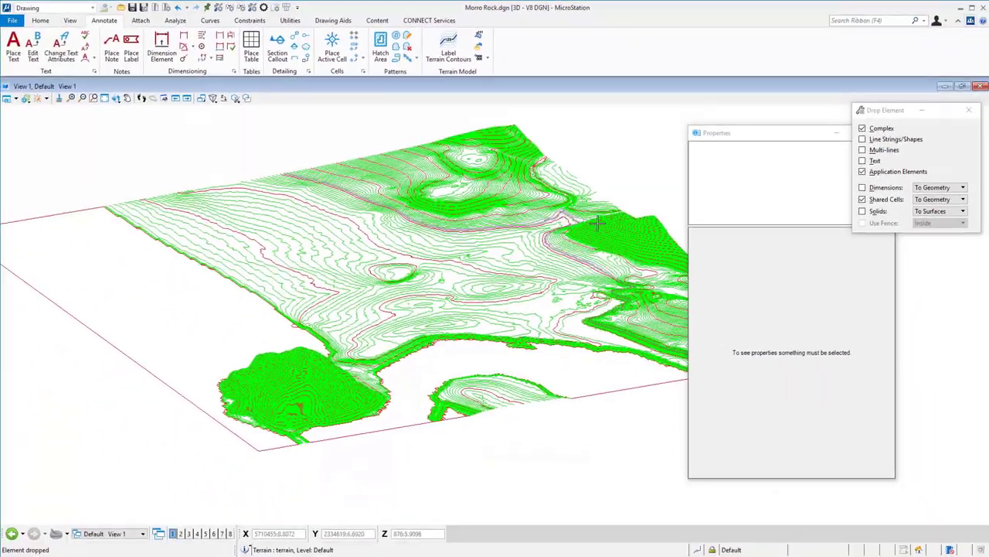
{"action": "left_click_drag", "start_coordinate": [718, 133], "coordinate": [592, 125]}
{"action": "left_click", "coordinate": [758, 125]}
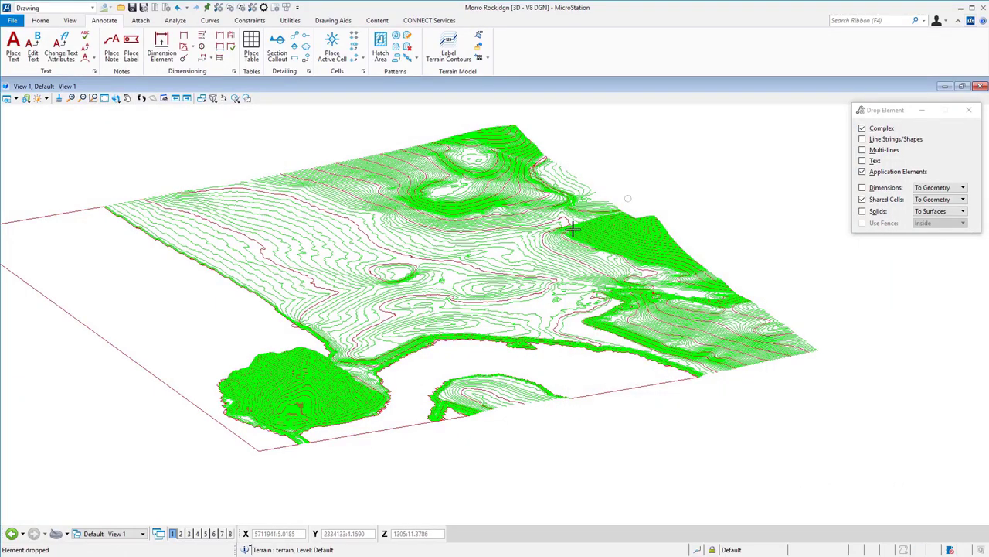
- Switch the dropped terrain to Top view and pan it left
{"action": "middle_click_drag", "start_coordinate": [430, 296], "coordinate": [237, 304], "text": "shift"}
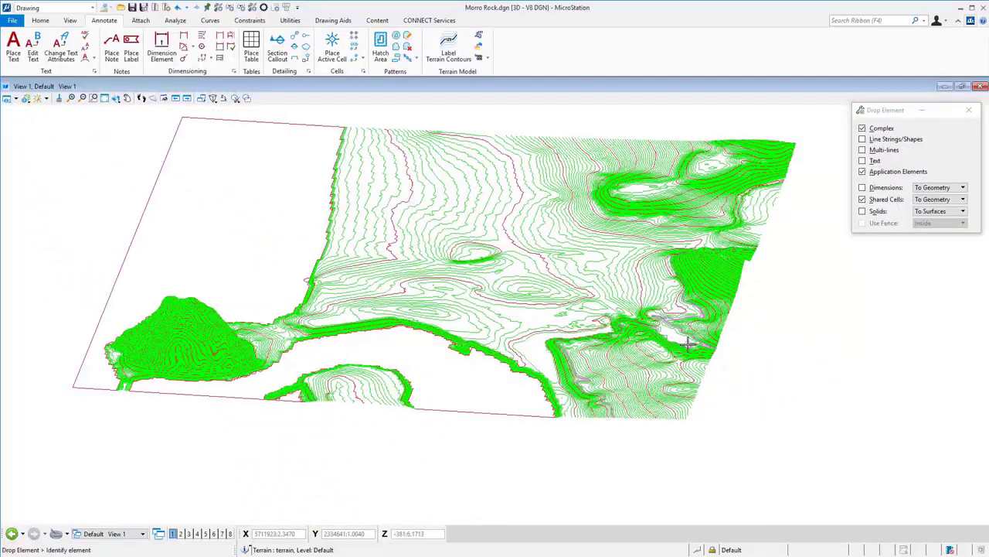
{"action": "right_click", "coordinate": [503, 229]}
{"action": "left_click", "coordinate": [537, 217]}
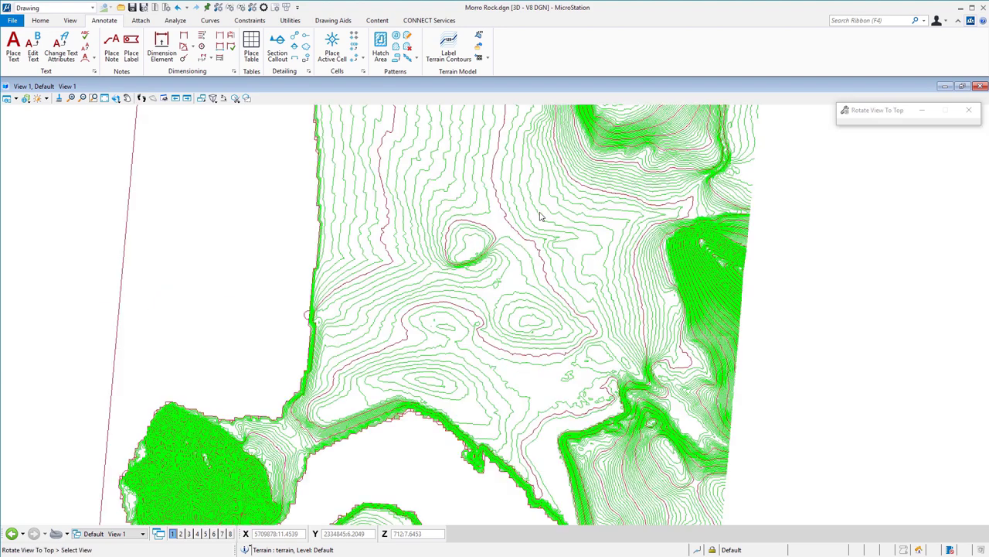
{"action": "middle_click_drag", "start_coordinate": [699, 337], "coordinate": [674, 346]}
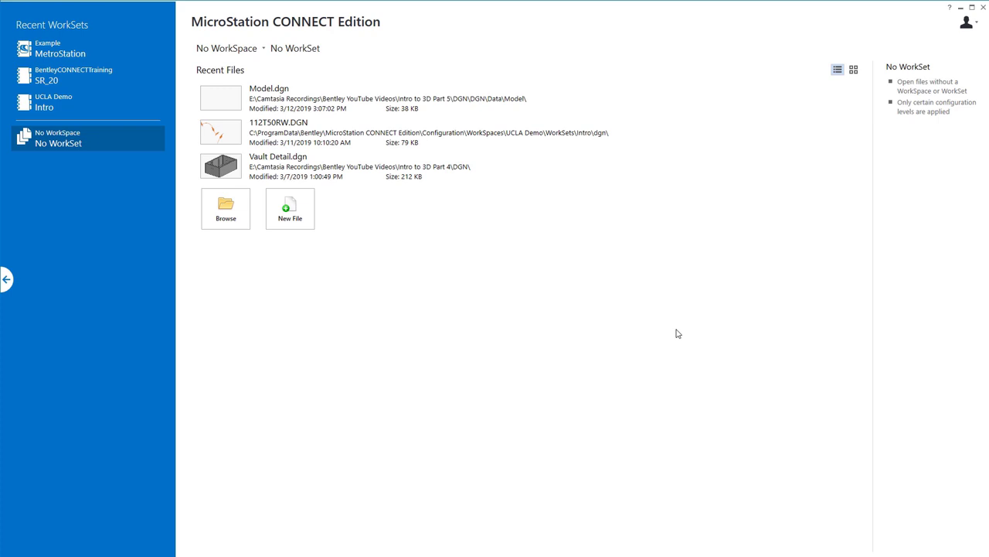
- Open Model.dgn from Recent Files and bring up the Reality Mesh Attachments manager
{"action": "left_click", "coordinate": [231, 103]}
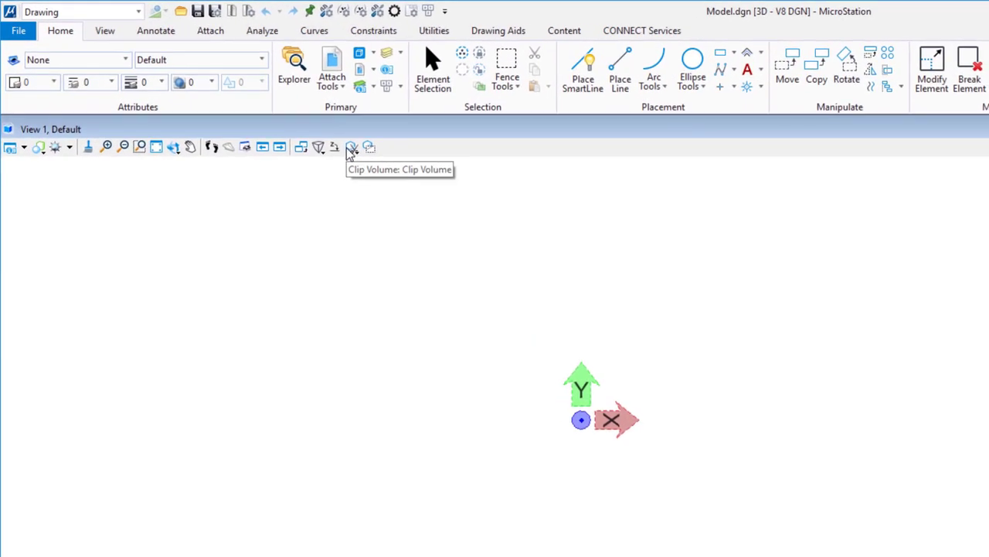
{"action": "left_click", "coordinate": [344, 87]}
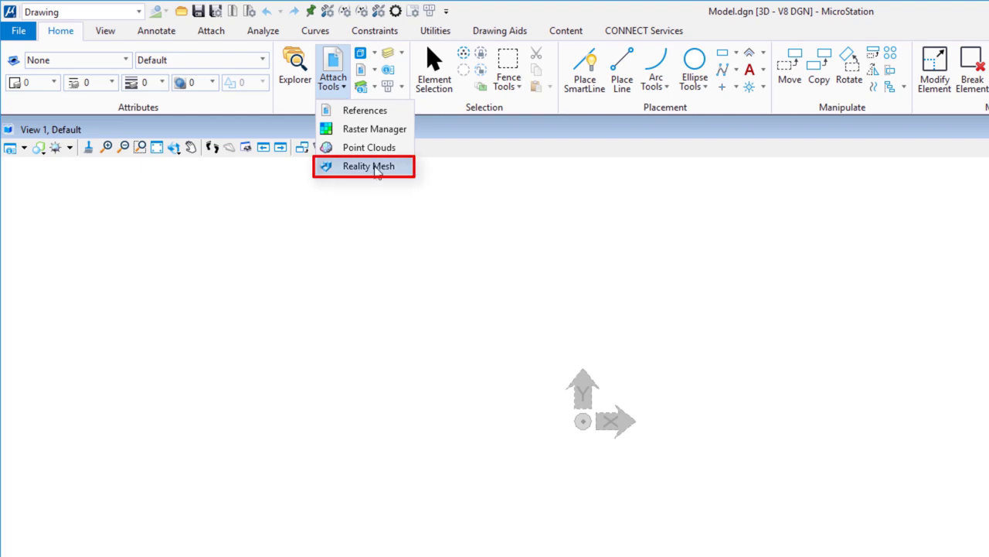
{"action": "left_click", "coordinate": [376, 167]}
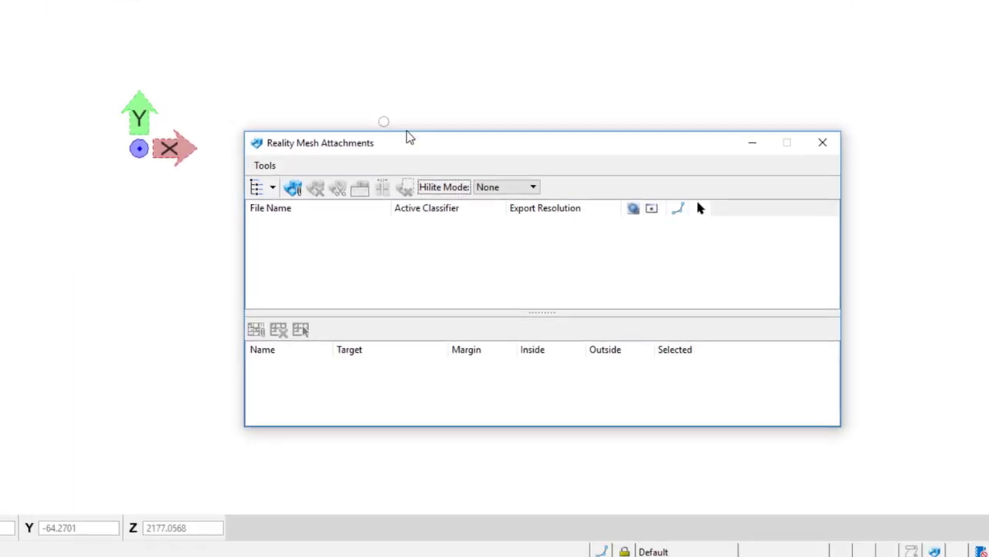
- Attach a new reality mesh using the file Cropped_Area.3mx
{"action": "left_click_drag", "start_coordinate": [428, 151], "coordinate": [413, 96]}
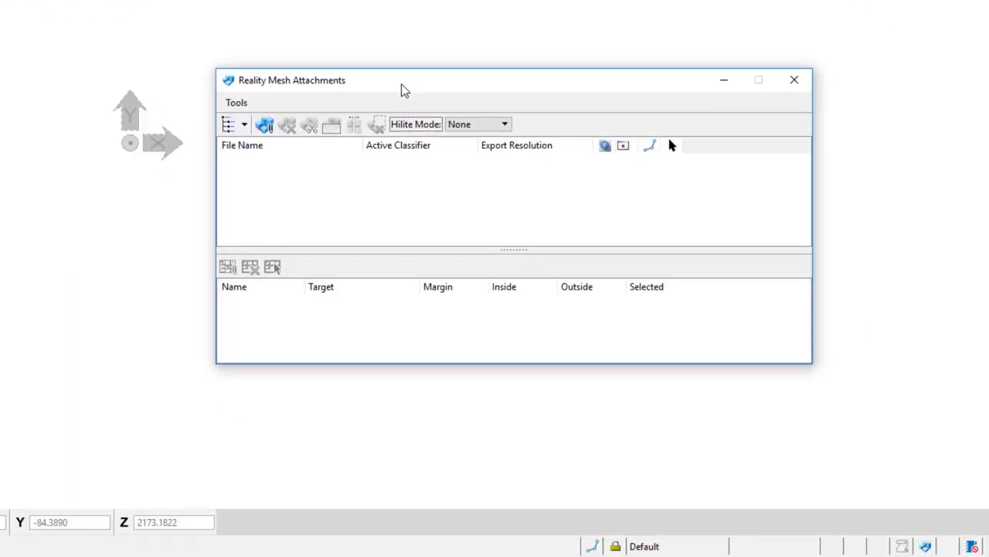
{"action": "left_click", "coordinate": [267, 126]}
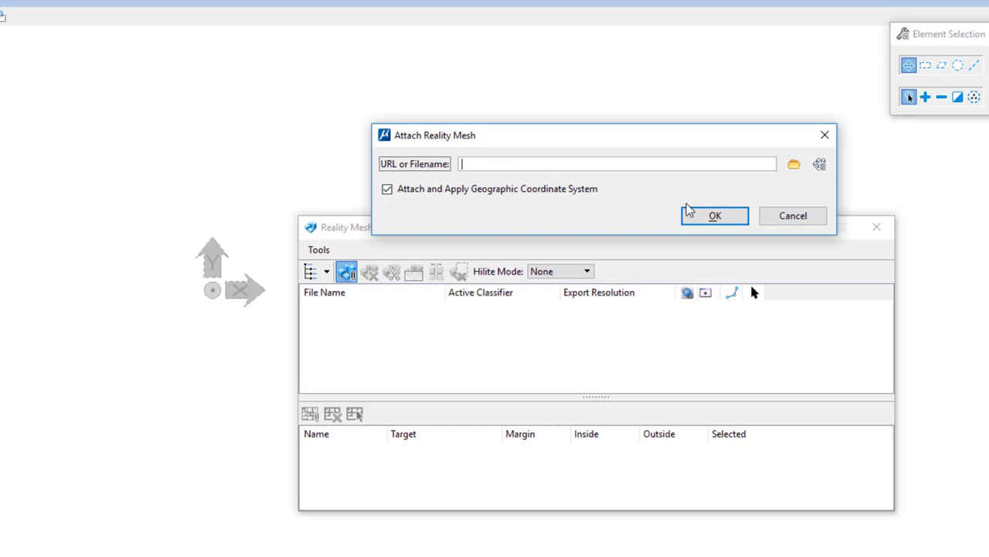
{"action": "left_click", "coordinate": [794, 165]}
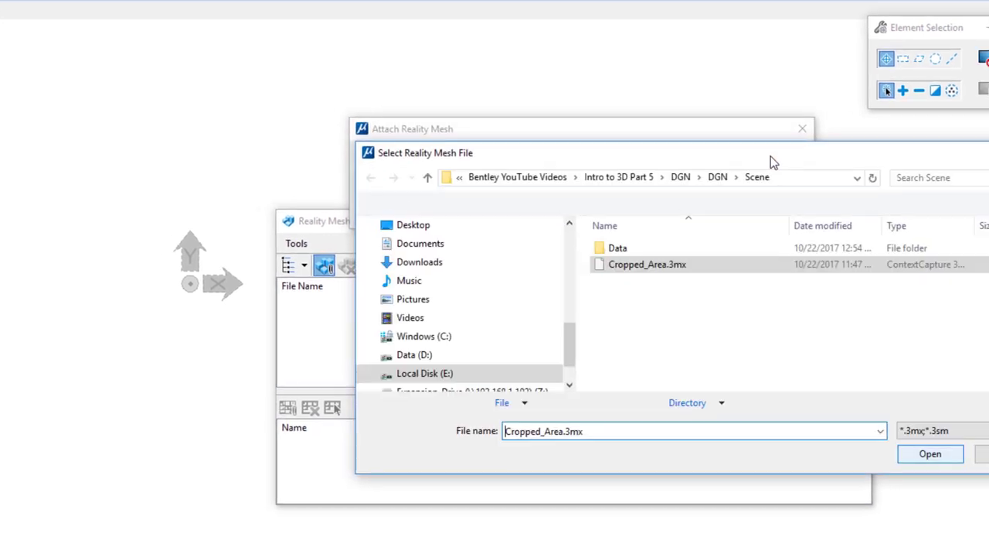
{"action": "left_click", "coordinate": [669, 268]}
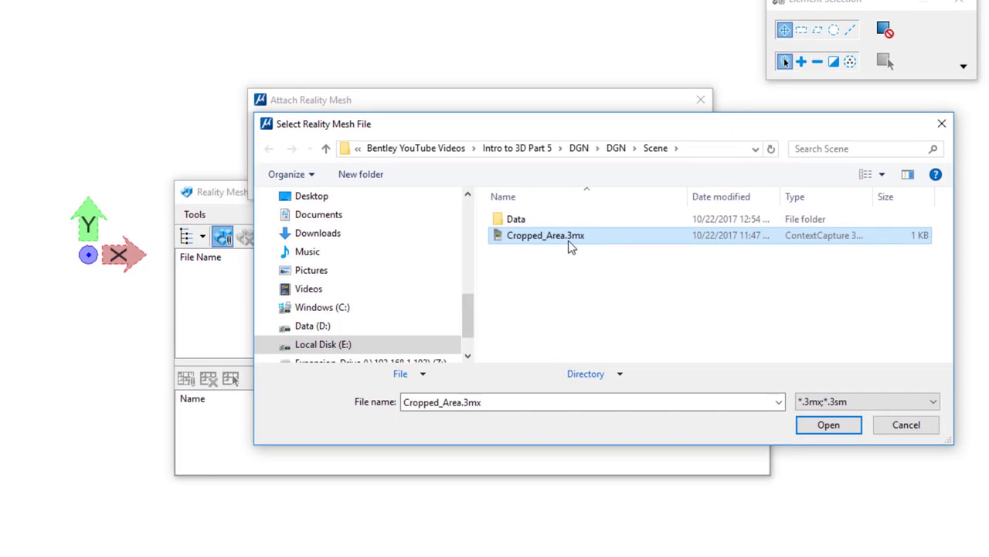
{"action": "left_click", "coordinate": [826, 426]}
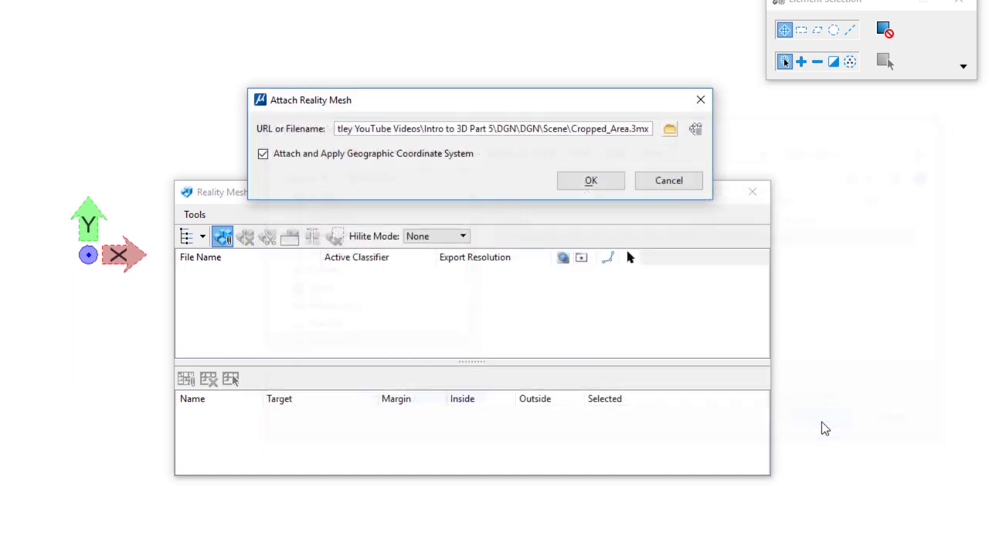
{"action": "left_click", "coordinate": [589, 181]}
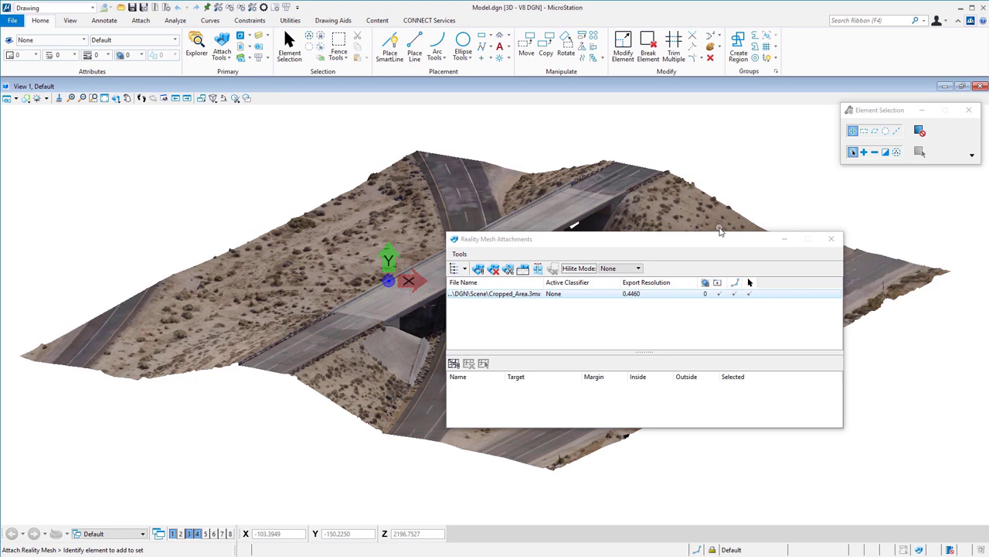
- Move the attachments dialog aside, then orbit and zoom to inspect the Cropped_Area overpass mesh
{"action": "left_click_drag", "start_coordinate": [546, 238], "coordinate": [771, 305]}
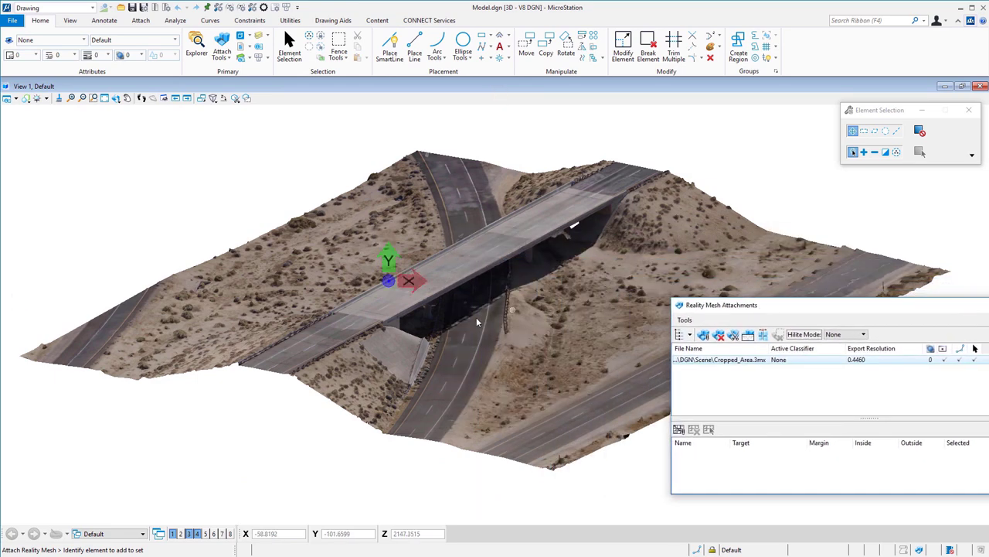
{"action": "scroll", "coordinate": [470, 323], "scroll_direction": "up", "scroll_amount": 3}
{"action": "middle_click_drag", "start_coordinate": [495, 280], "coordinate": [195, 306], "text": "shift"}
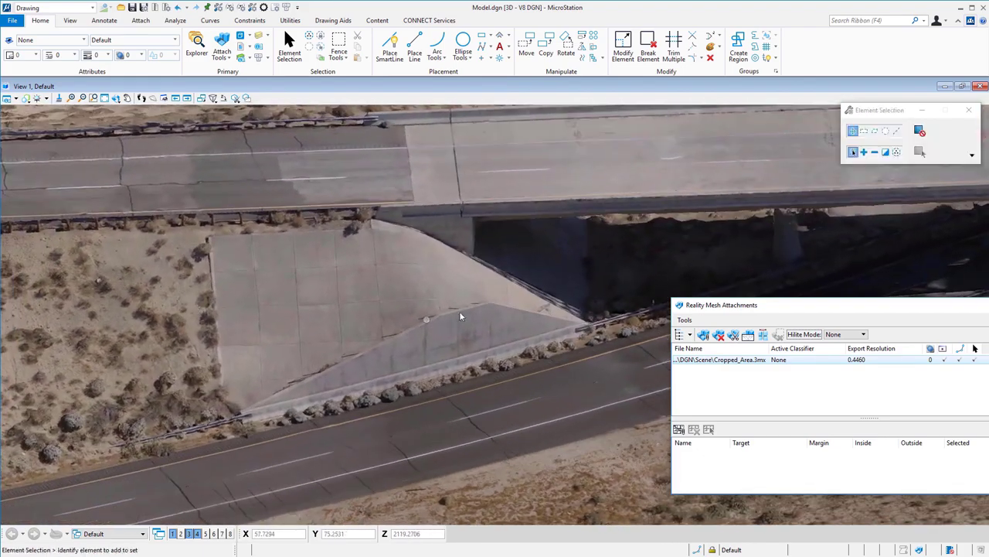
{"action": "scroll", "coordinate": [394, 271], "scroll_direction": "down", "scroll_amount": 2}
{"action": "middle_click_drag", "start_coordinate": [530, 289], "coordinate": [159, 273], "text": "shift"}
{"action": "scroll", "coordinate": [384, 278], "scroll_direction": "down", "scroll_amount": 2}
{"action": "scroll", "coordinate": [384, 278], "scroll_direction": "down", "scroll_amount": 2}
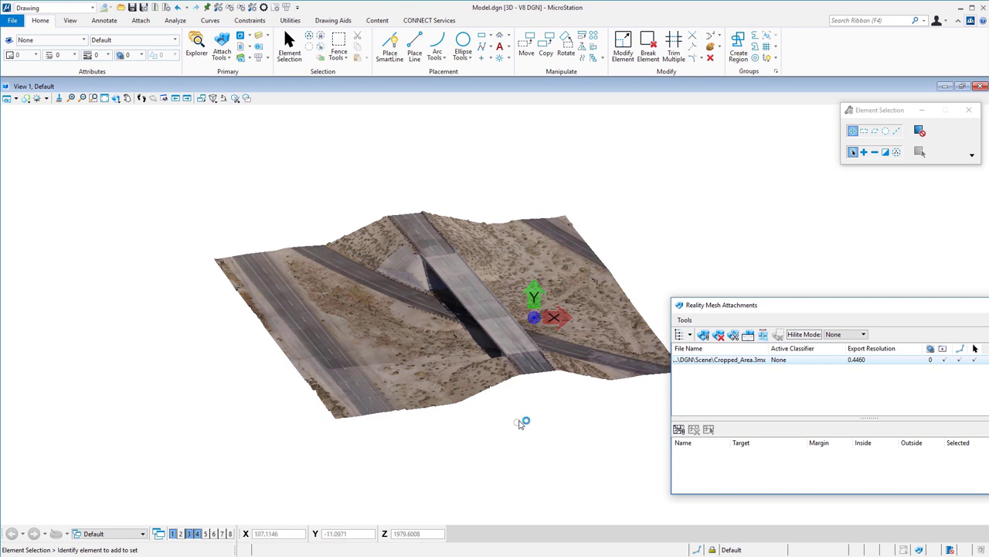
{"action": "middle_click_drag", "start_coordinate": [511, 420], "coordinate": [589, 440], "text": "shift"}
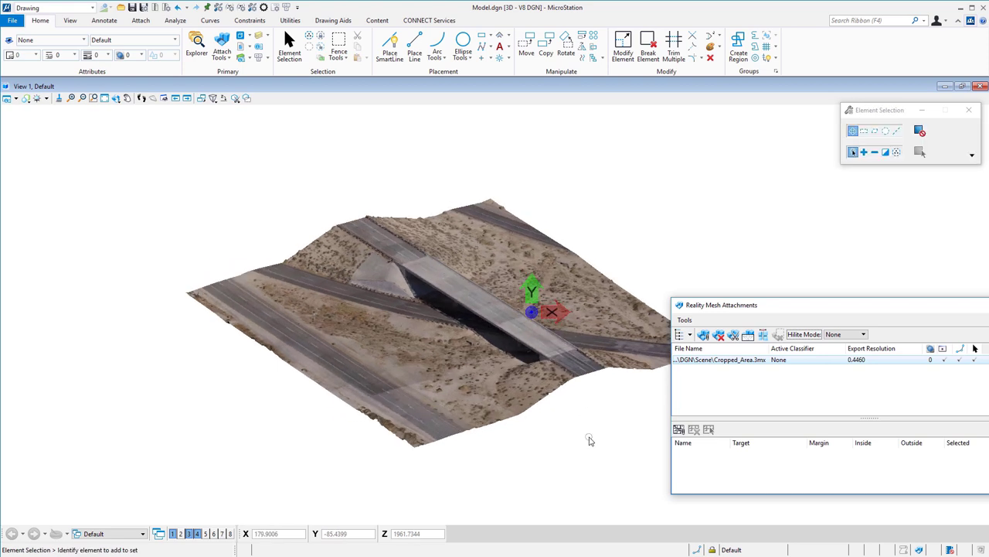